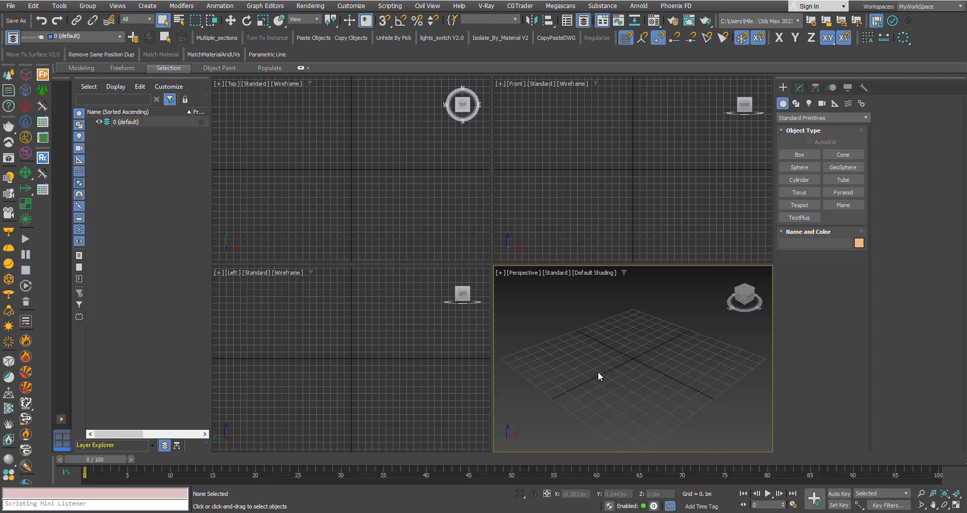
Open the Material Editor, drag it to the right, and glance through the Modes and Navigation menus
key("m")
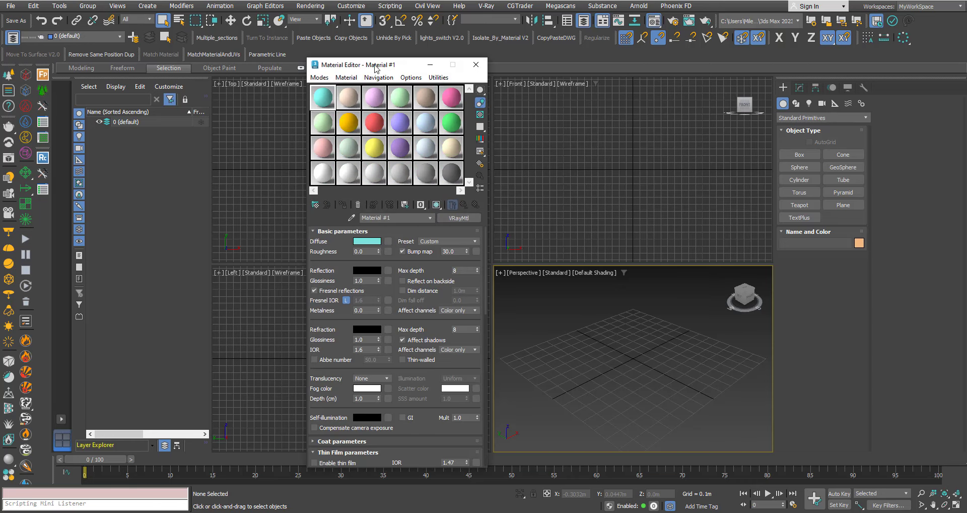
left_click_drag(374, 68, 480, 71)
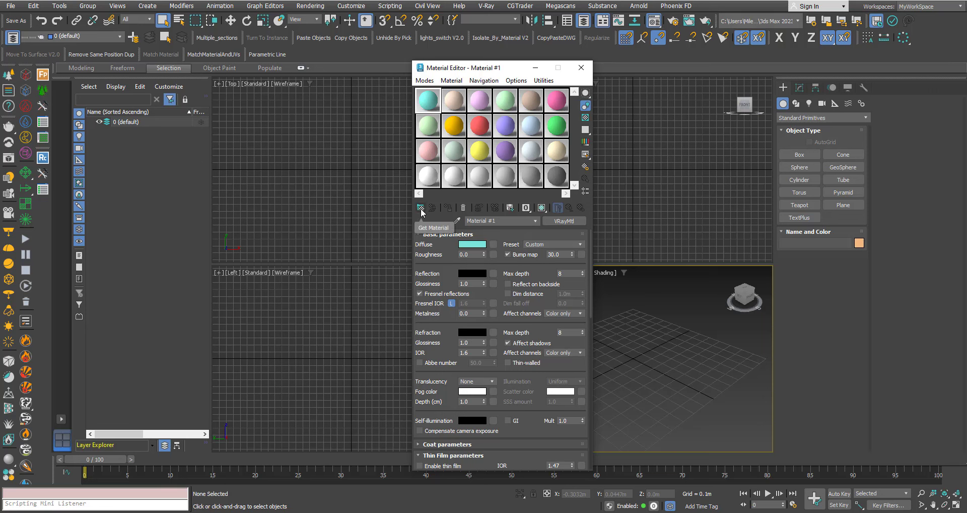
left_click(424, 80)
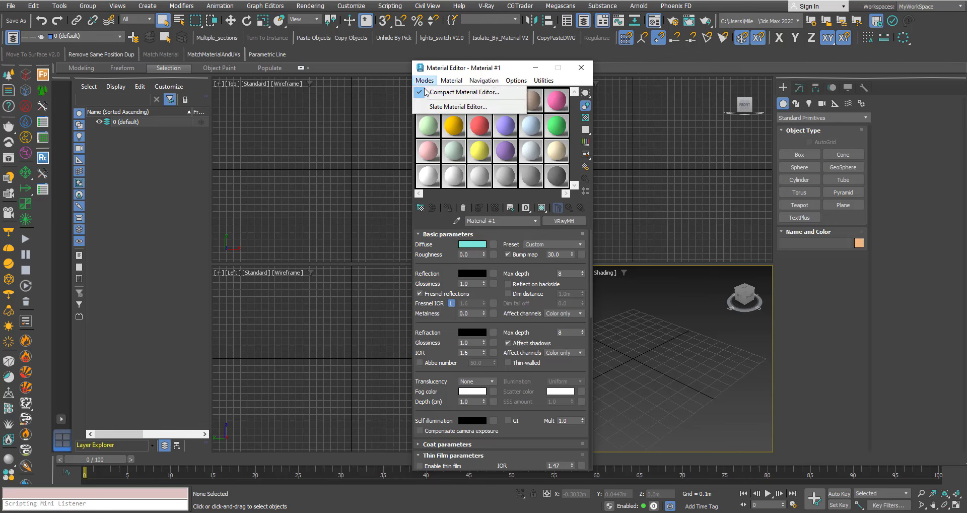
left_click(425, 81)
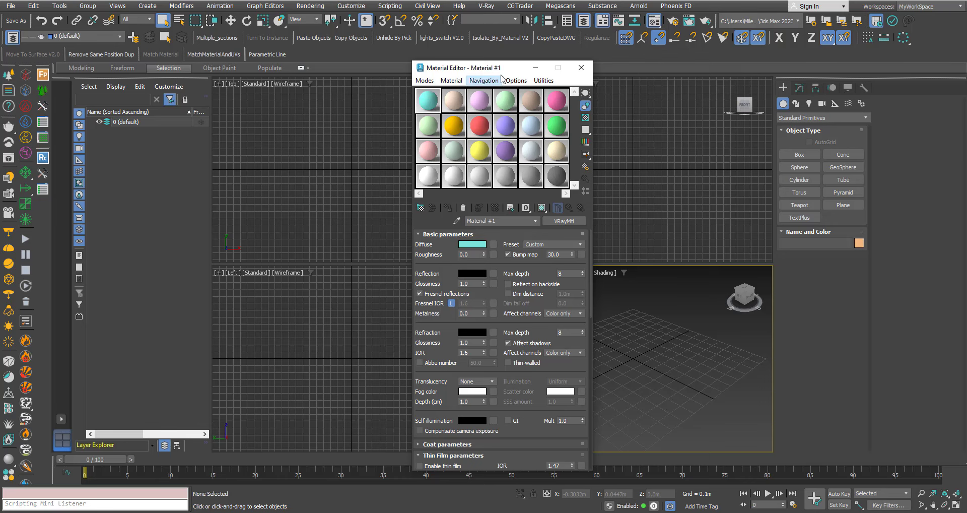
left_click(502, 78)
left_click(502, 77)
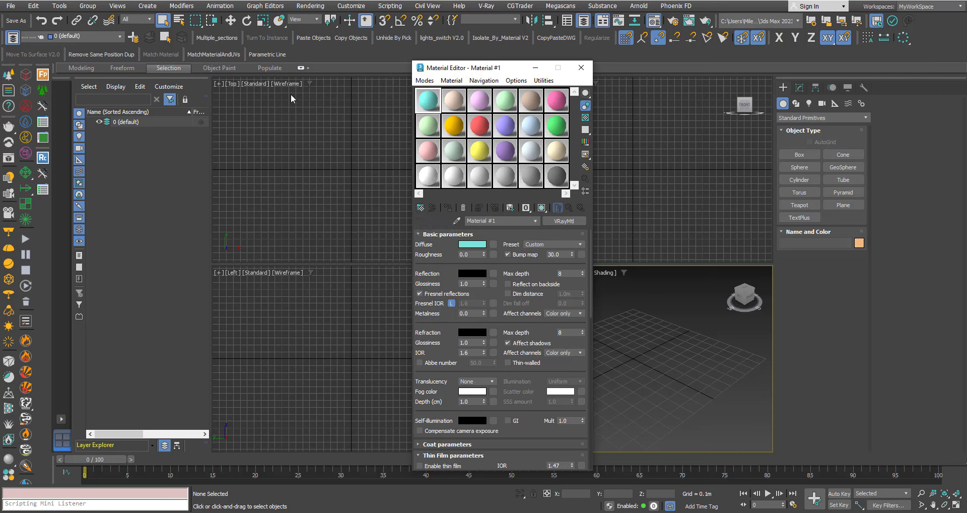
Bring up the Material/Map Browser via Get Material, expand _Recovered_lights, and shift both windows left
left_click(420, 207)
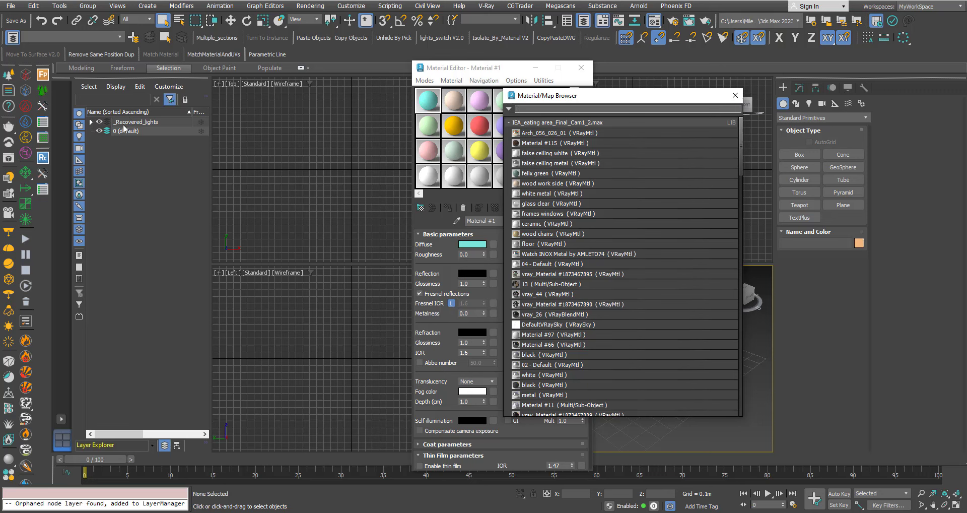
left_click(91, 123)
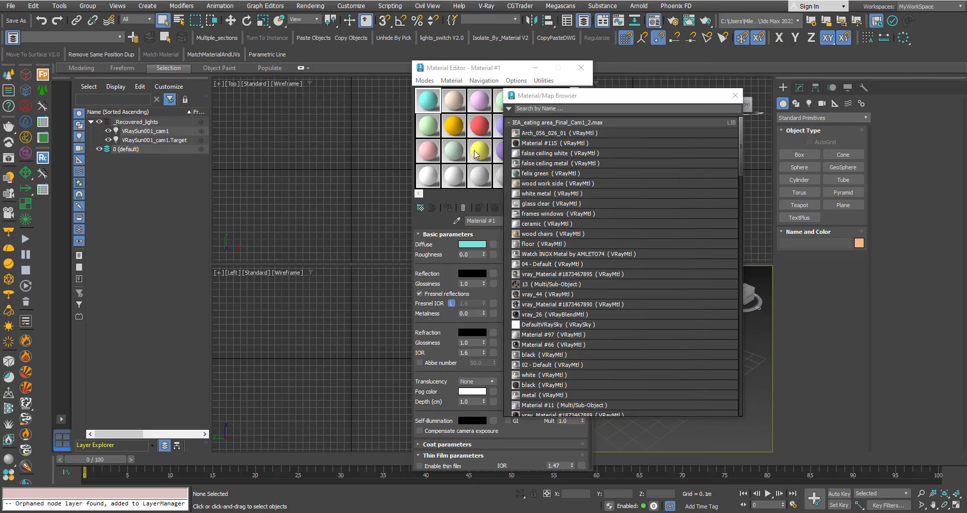
left_click_drag(488, 74, 310, 73)
left_click_drag(714, 96, 545, 95)
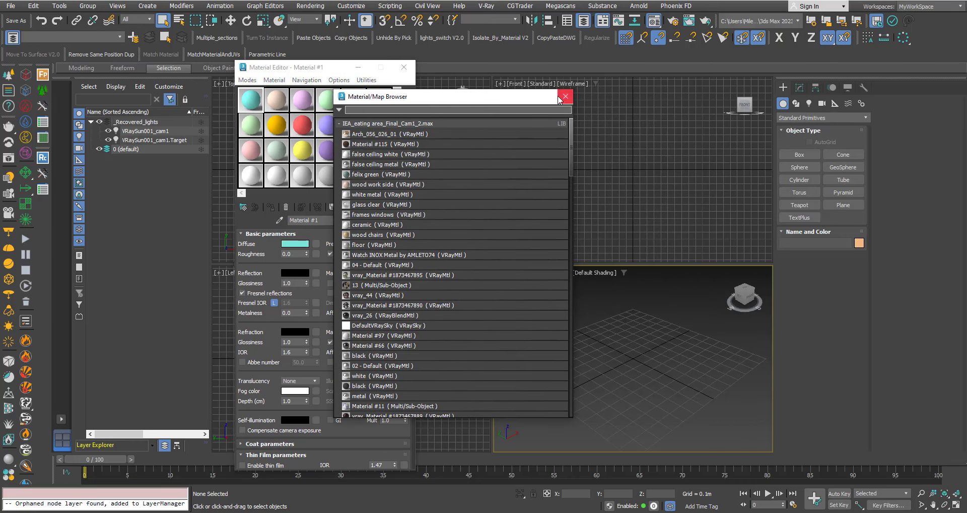
Delete VRaySun001 and its target, then delete the emptied _Recovered_lights layer
left_click(565, 96)
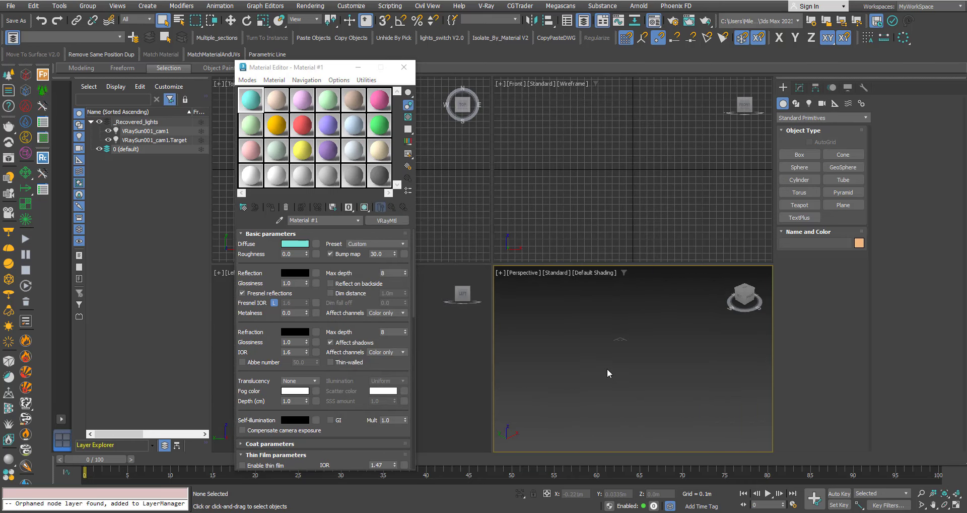
key("z")
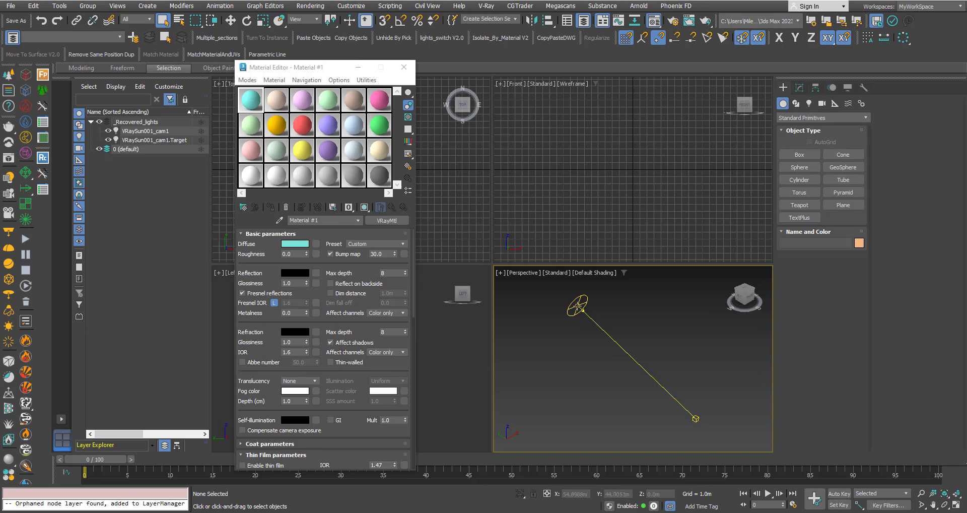
middle_click_drag(665, 398, 683, 403, "alt")
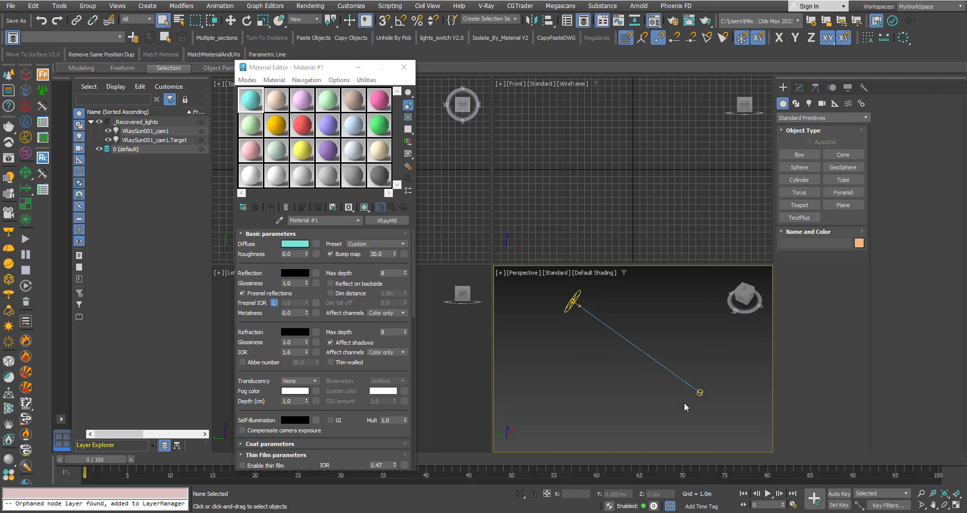
left_click_drag(675, 376, 548, 288)
key("Delete")
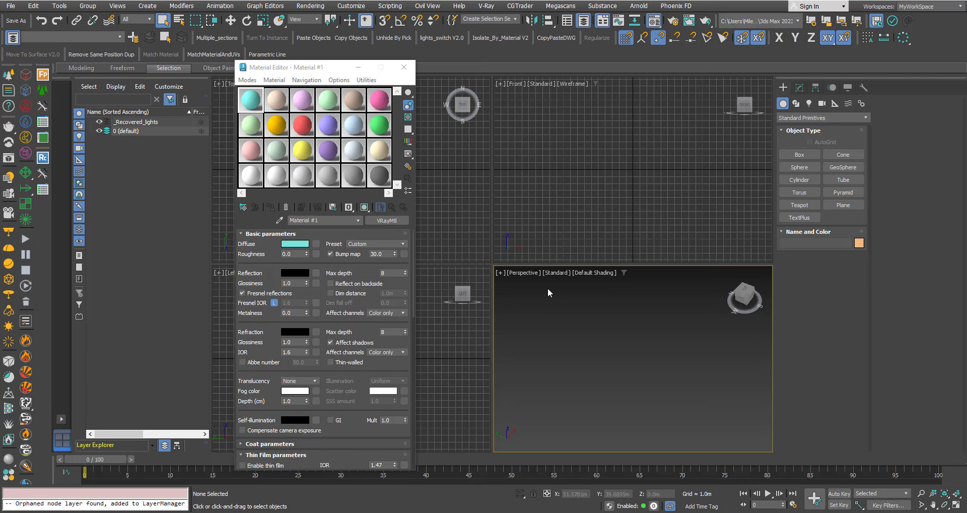
right_click(136, 124)
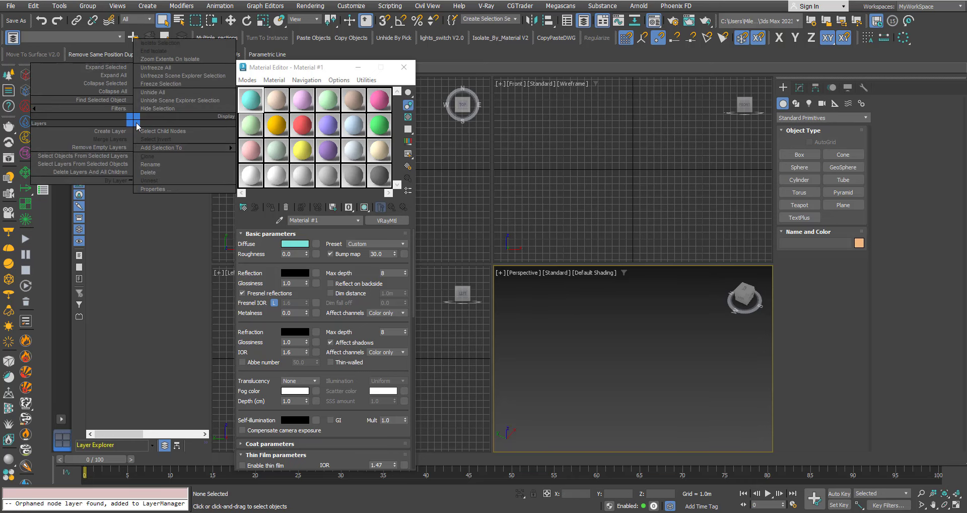
left_click(144, 170)
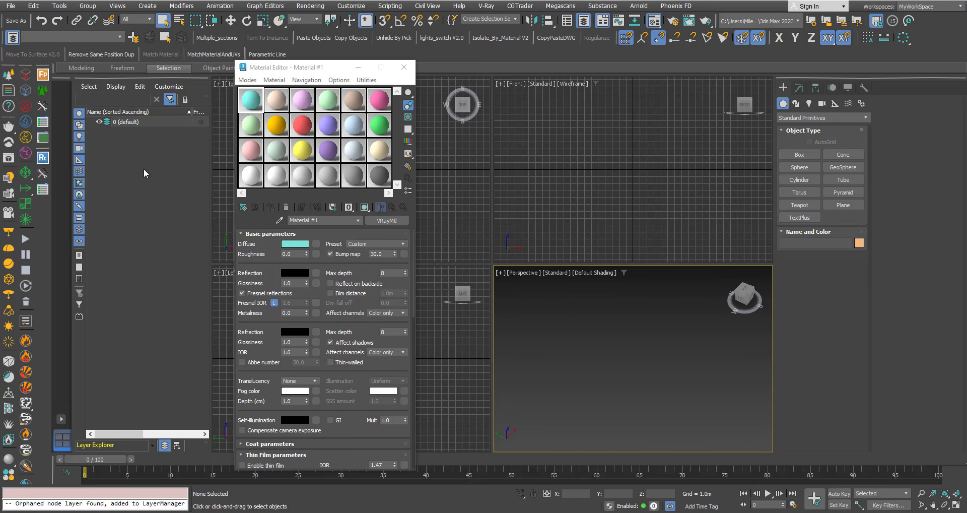
left_click(404, 67)
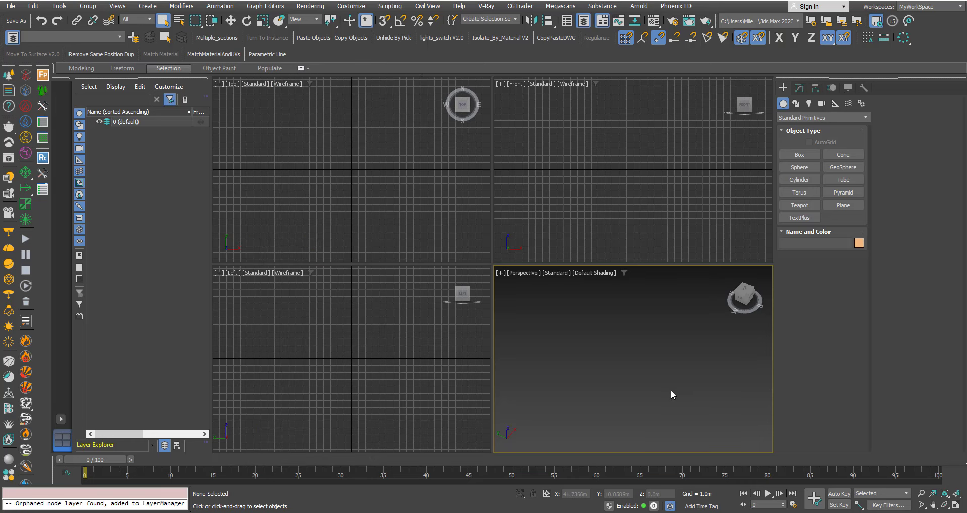
key("m")
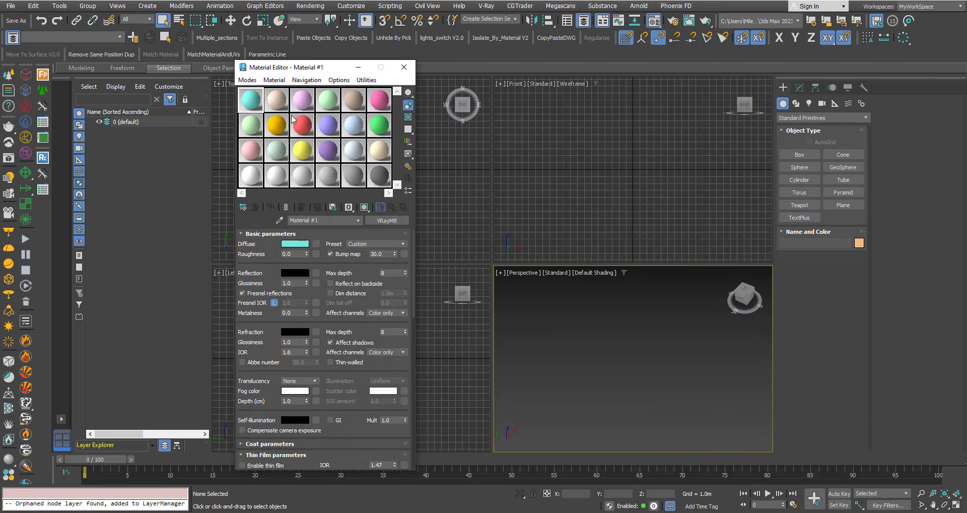
left_click_drag(297, 68, 416, 71)
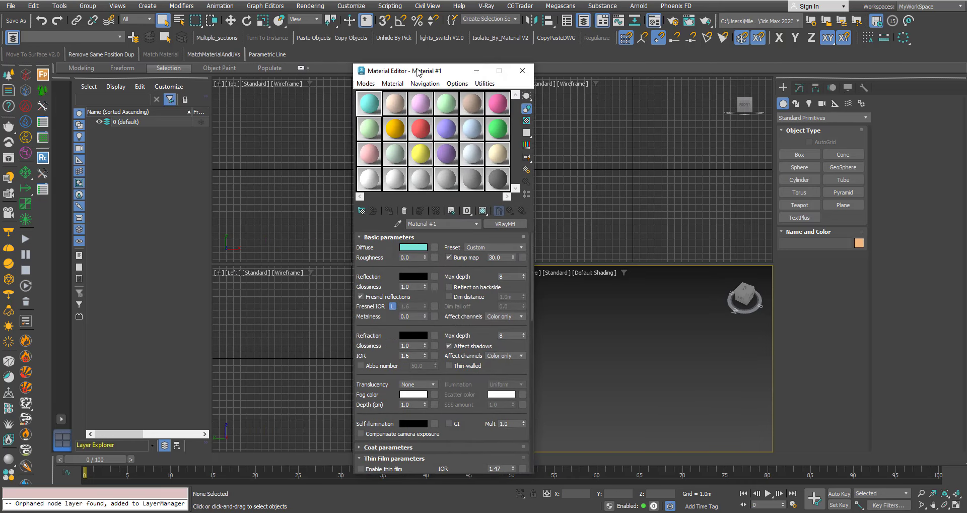
left_click(362, 211)
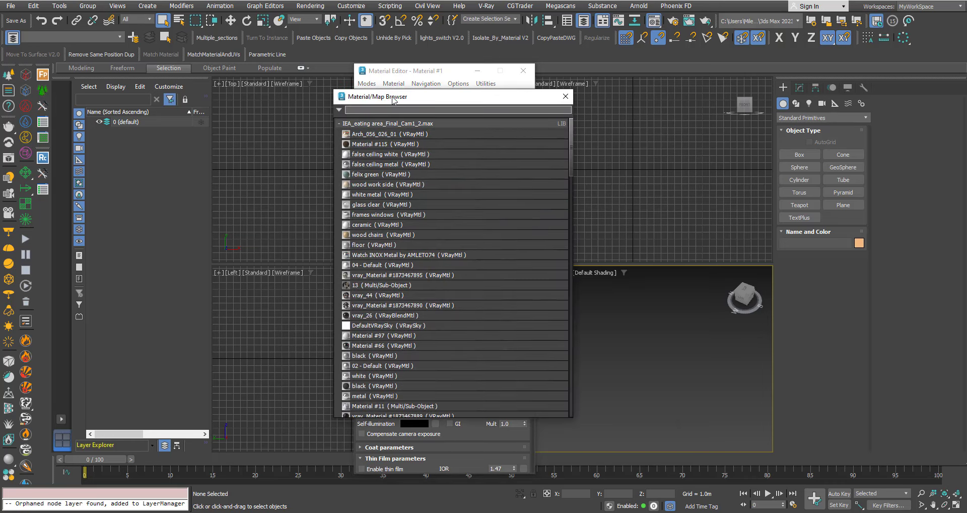
left_click_drag(393, 100, 494, 106)
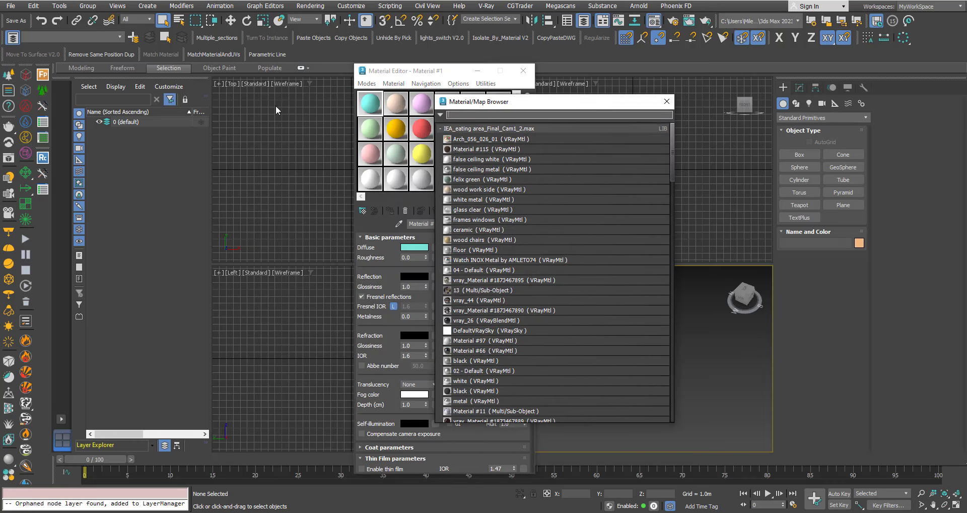
left_click(666, 101)
left_click(524, 72)
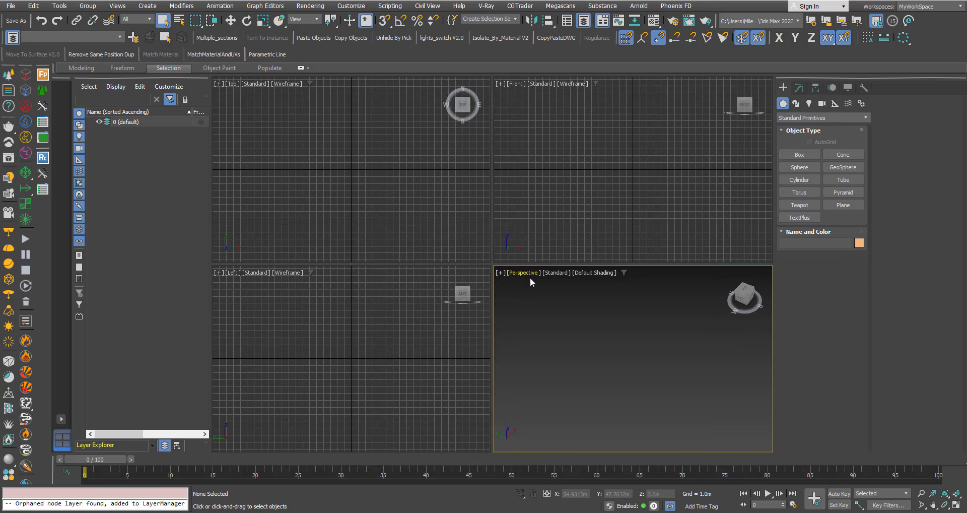
Quit 3ds Max without saving, relaunch it, and turn the Layer Explorer back on
left_click(958, 2)
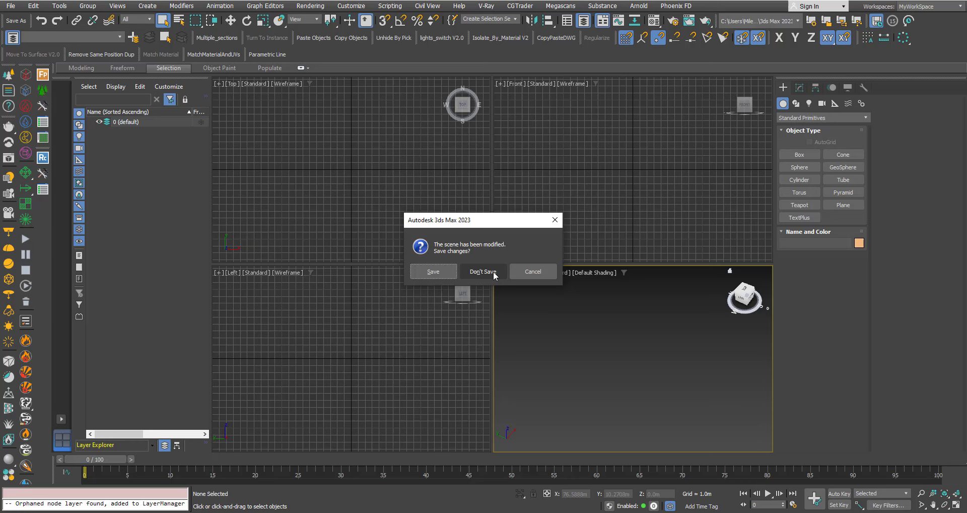
left_click(473, 272)
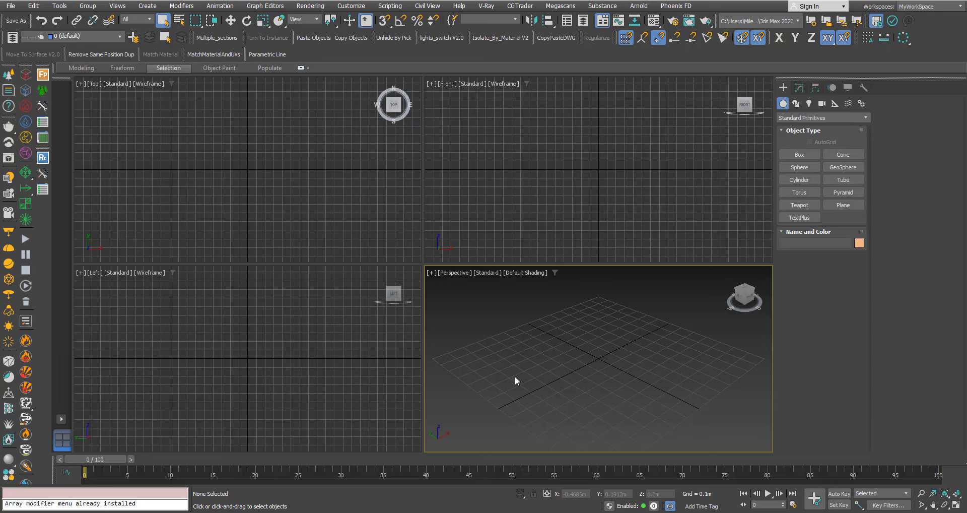
left_click(13, 38)
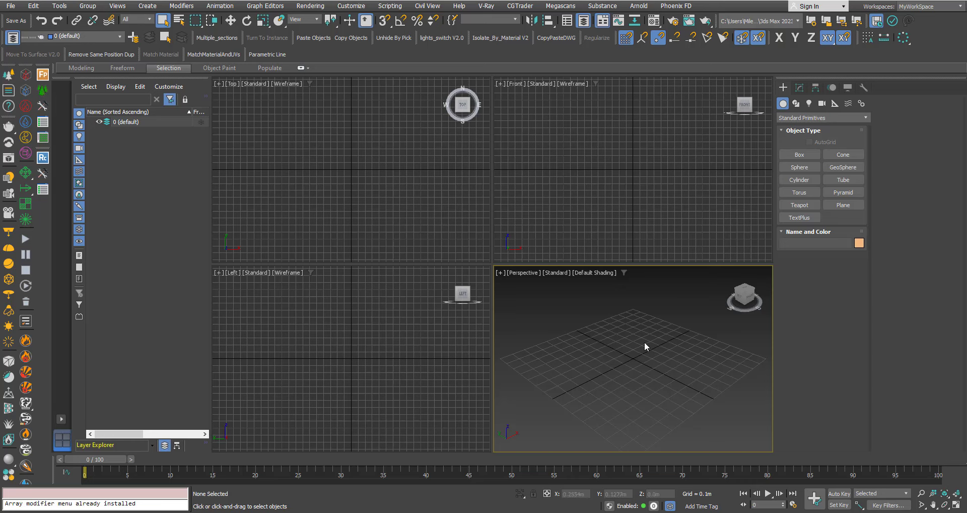
Switch the Material Editor to Slate mode, review the material list, then close the Slate editor
key("m")
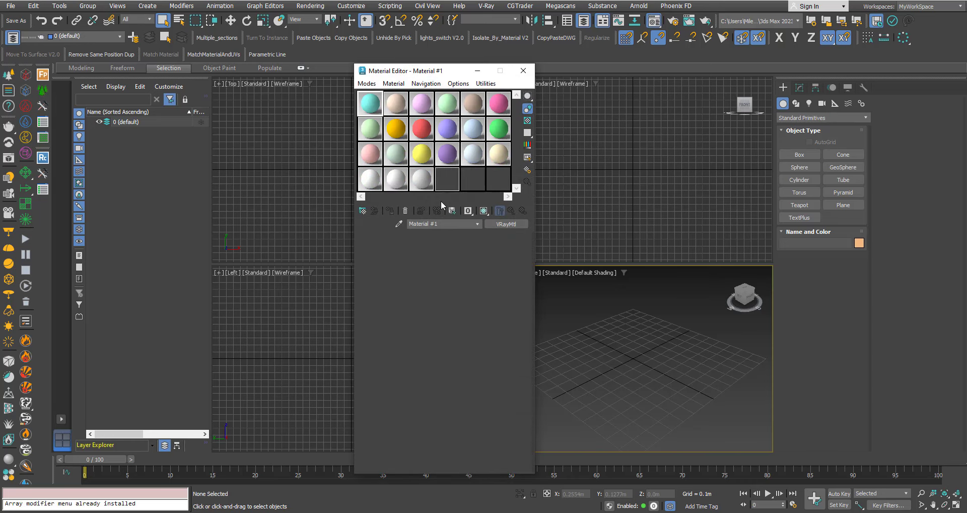
left_click(366, 83)
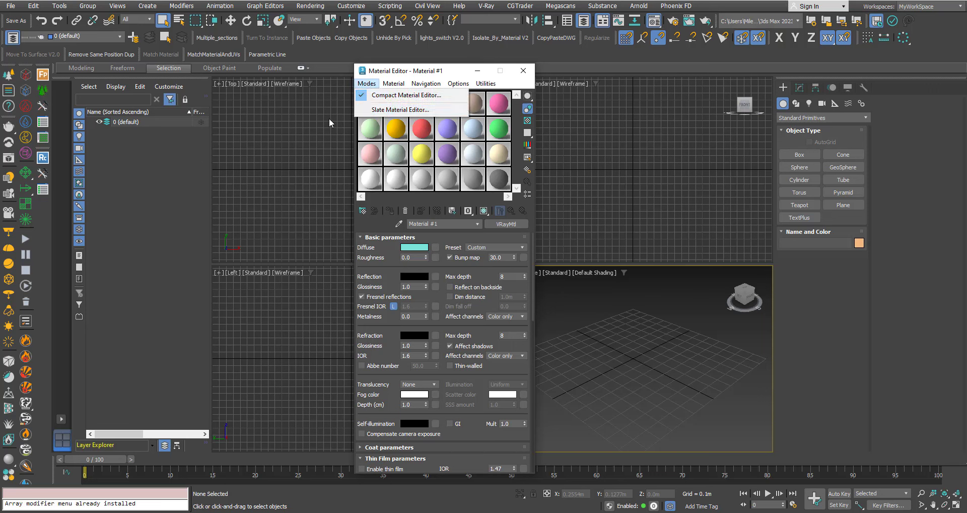
left_click(395, 110)
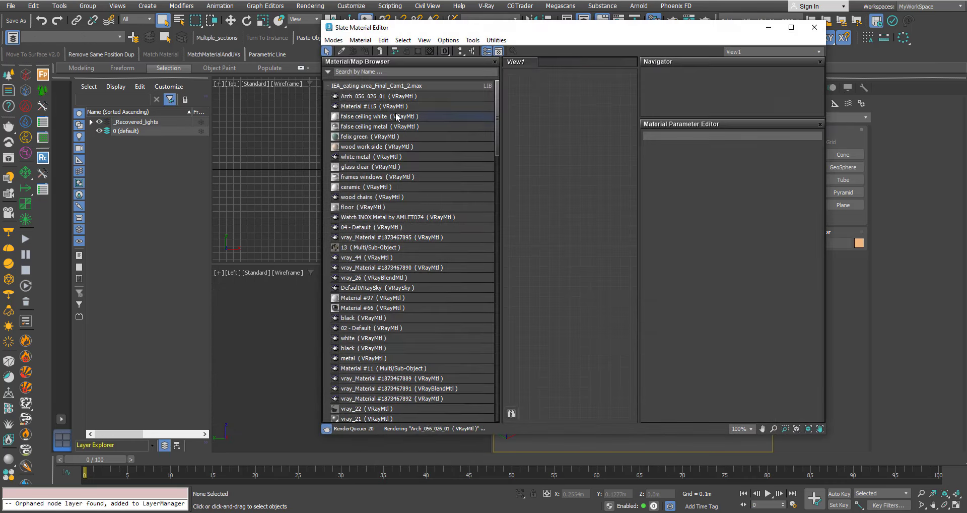
left_click(91, 123)
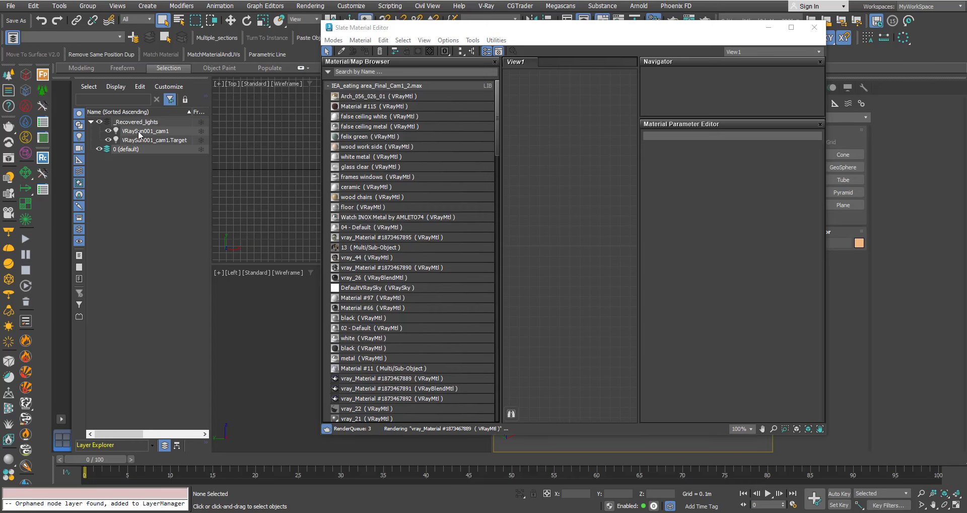
left_click(814, 27)
Delete VRaySun001, its target and the _Recovered_lights layer, then briefly open and close the Slate editor
key("alt+w")
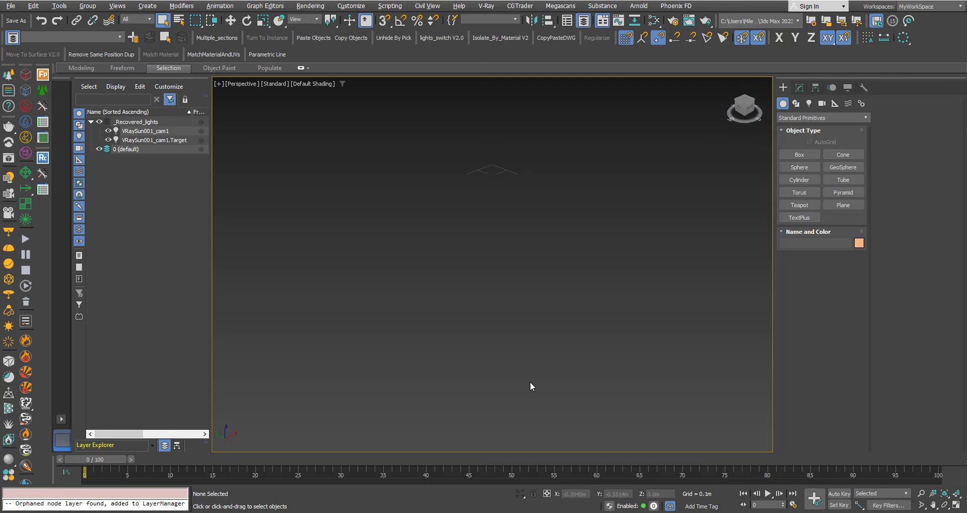
key("z")
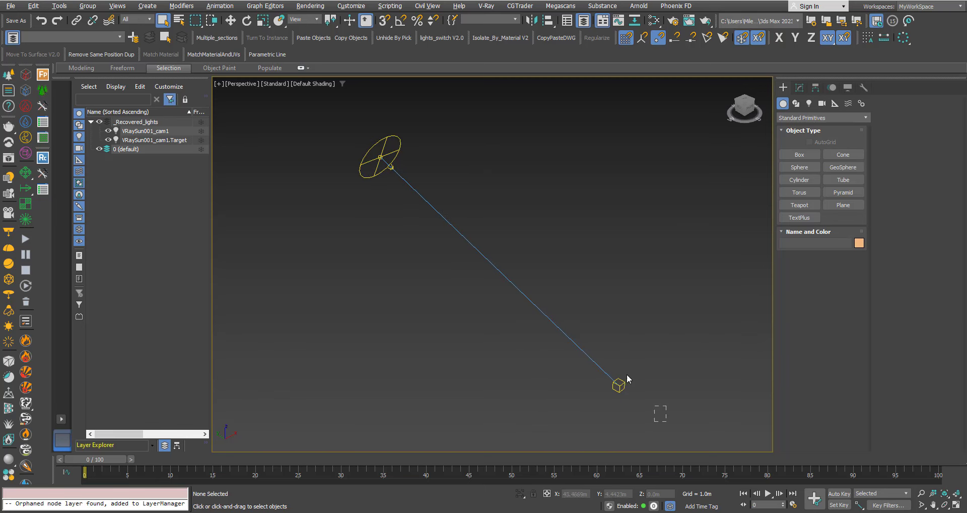
left_click_drag(666, 420, 335, 132)
key("Delete")
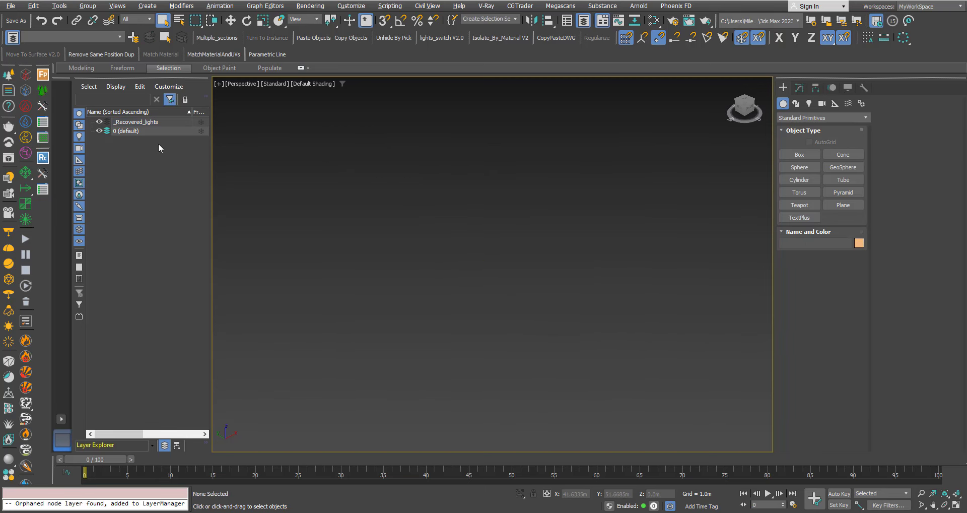
right_click(143, 123)
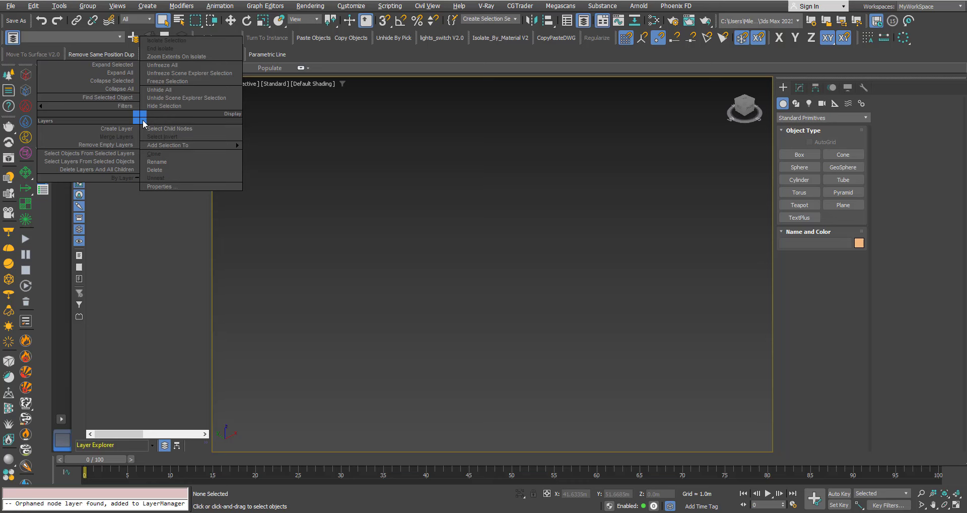
left_click(155, 169)
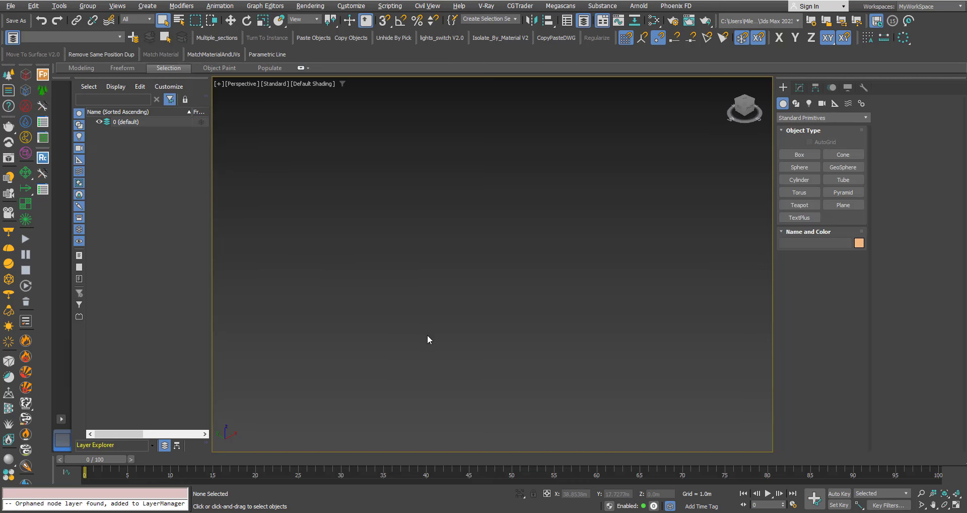
key("m")
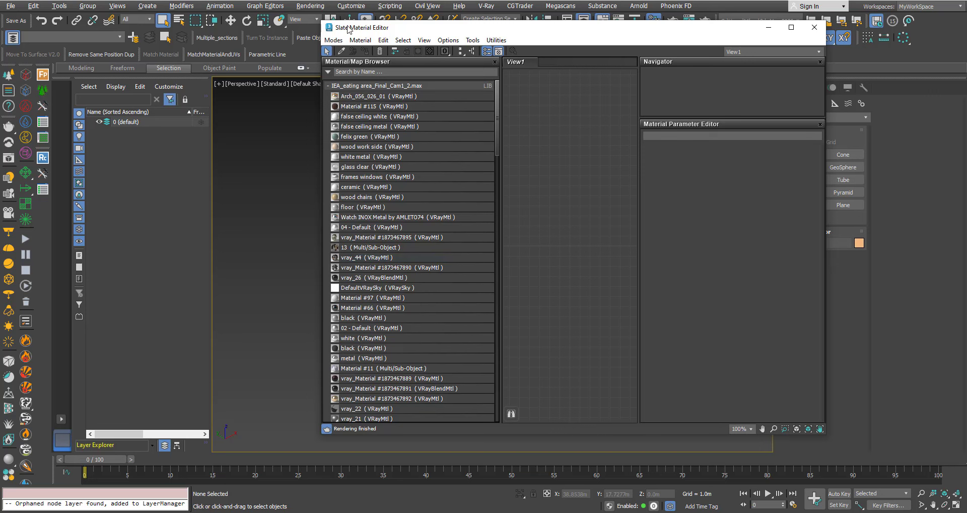
left_click(814, 28)
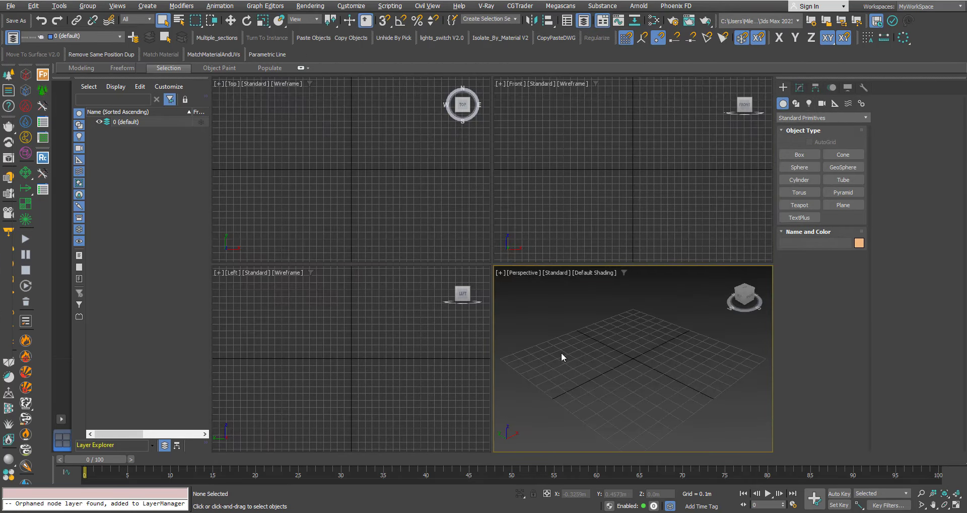
Reopen the Slate Material Editor with M, its browser still listing DefaultVRaySky
key("m")
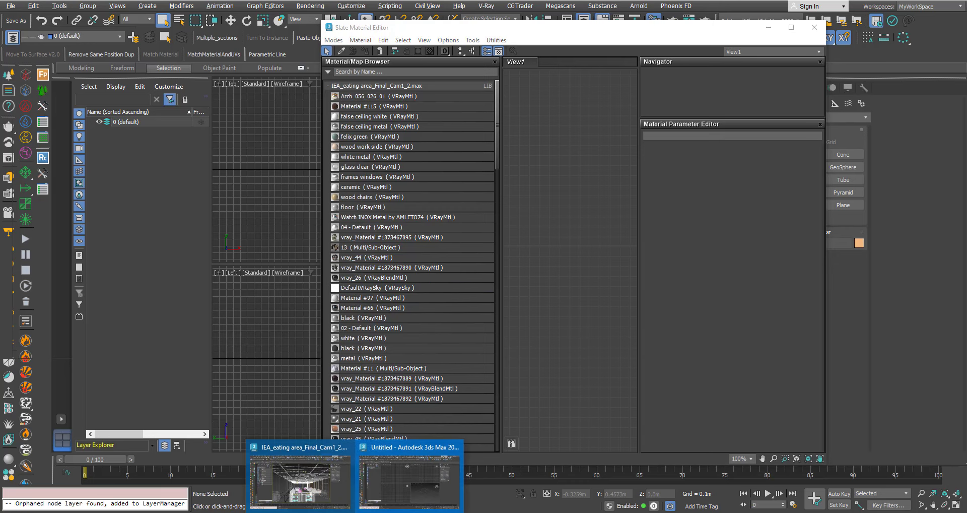
left_click(316, 494)
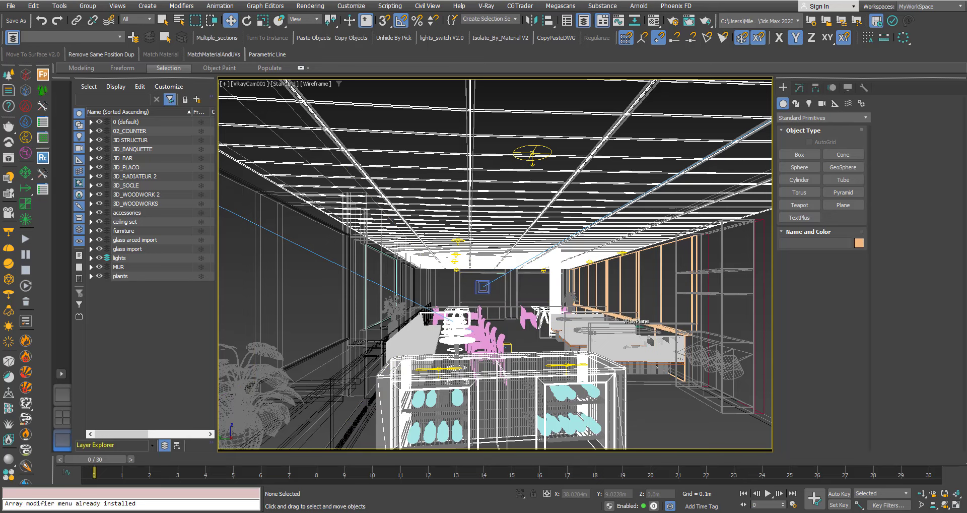
left_click(392, 485)
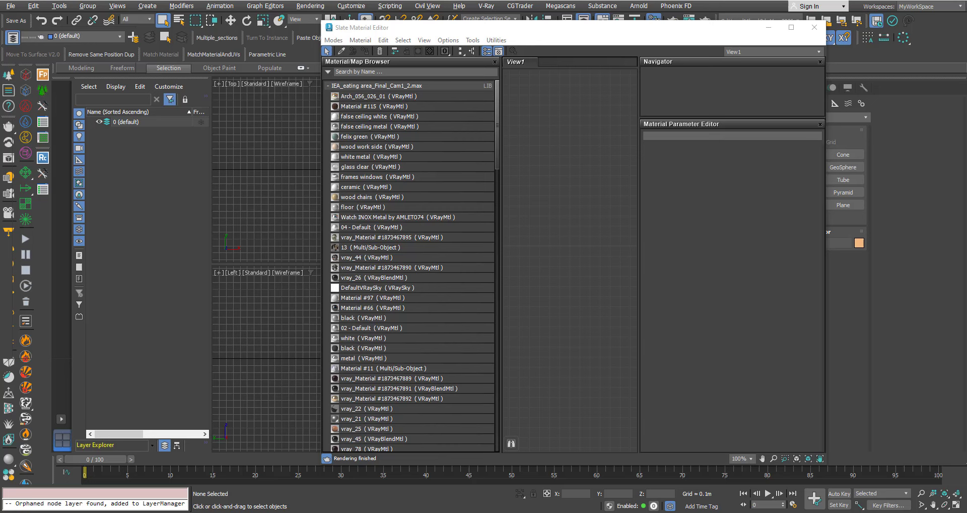
left_click(299, 479)
right_click(400, 343)
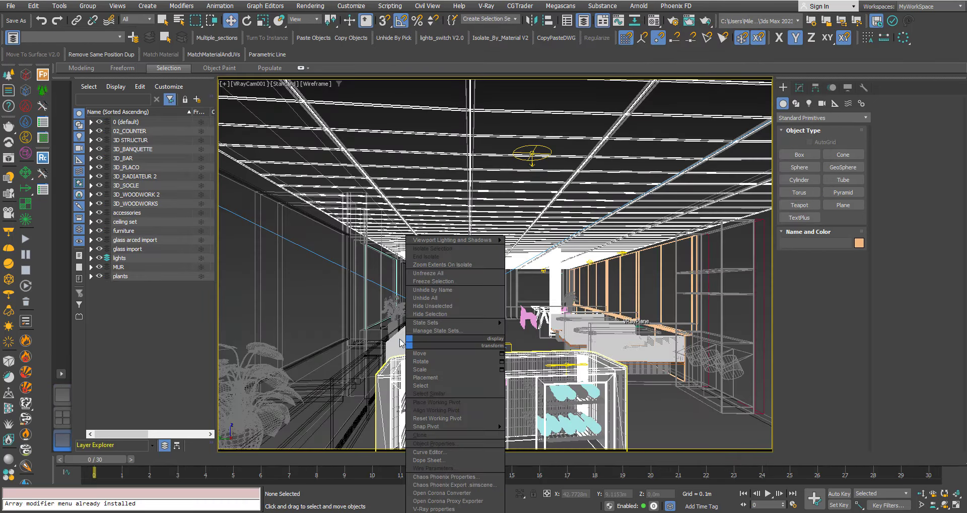
key("m")
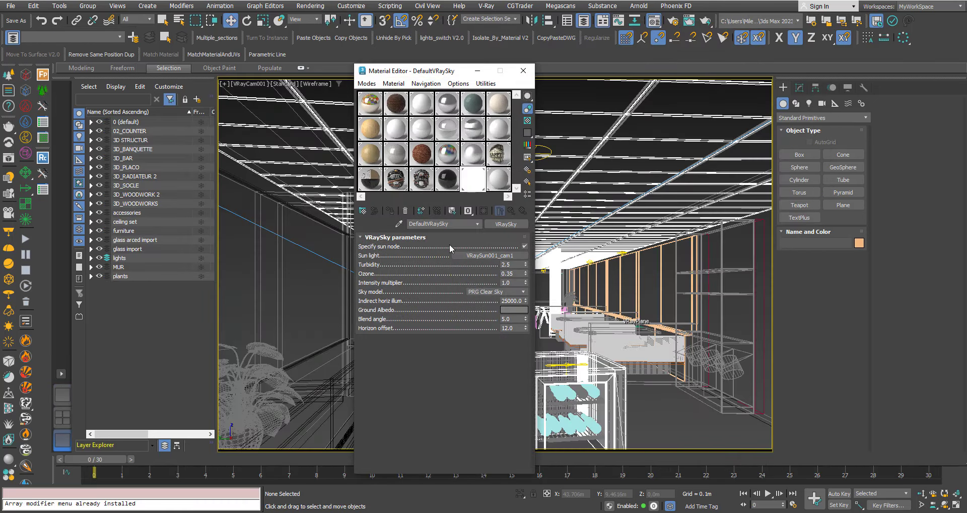
left_click(523, 72)
mouse_move(356, 508)
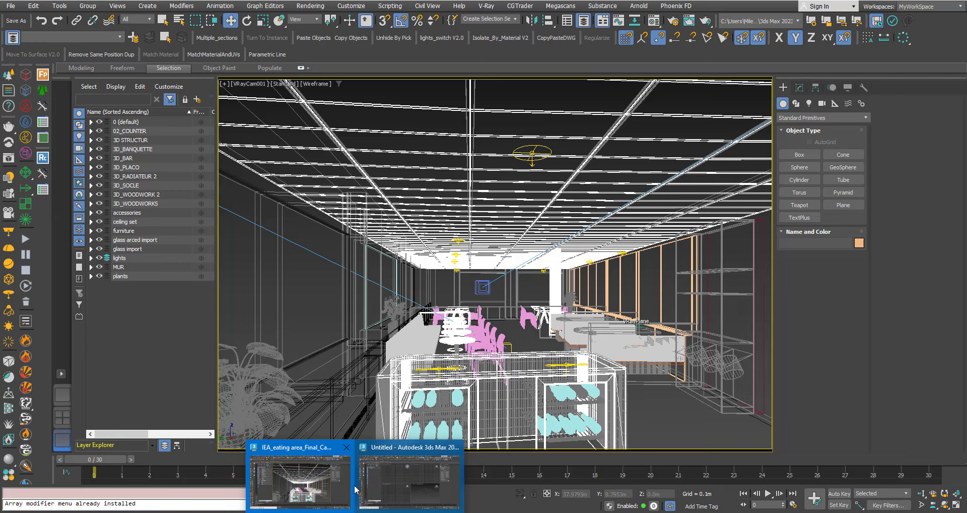
left_click(422, 484)
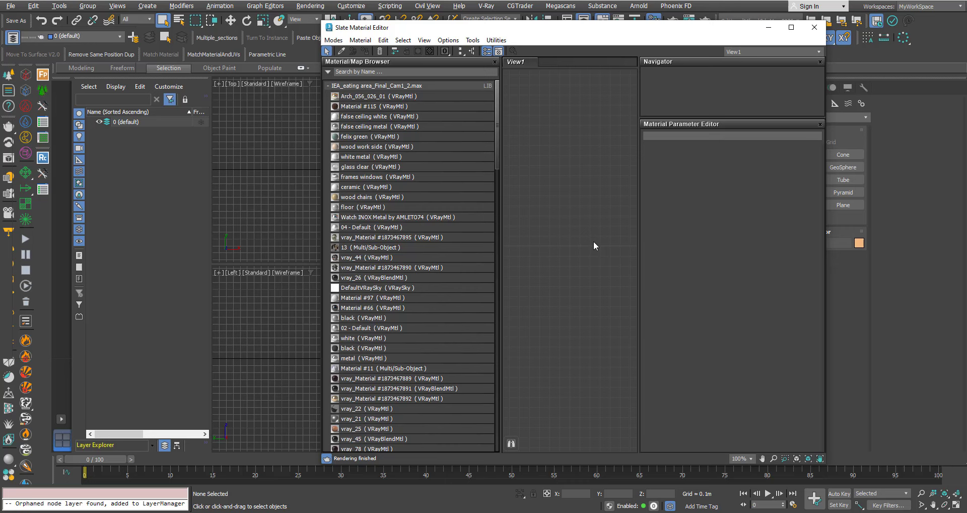
left_click(814, 27)
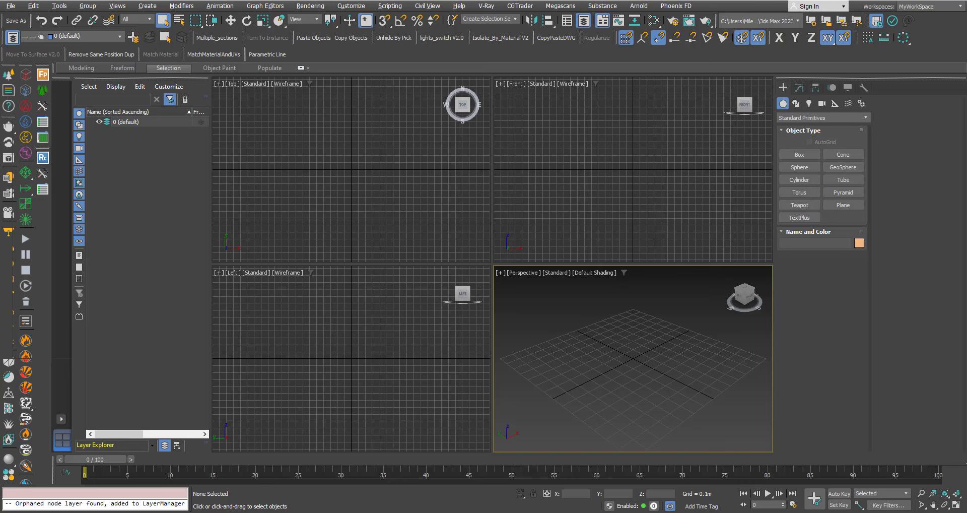
left_click(385, 482)
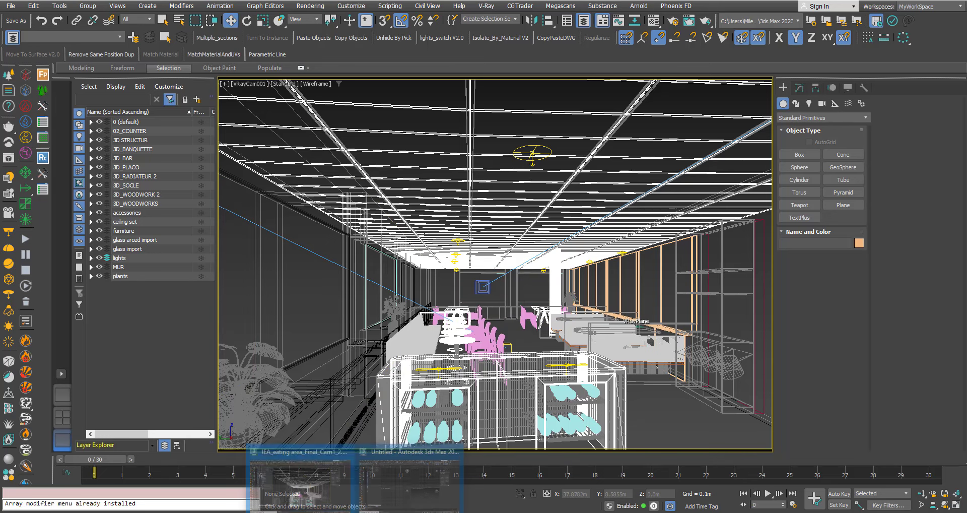
left_click(359, 498)
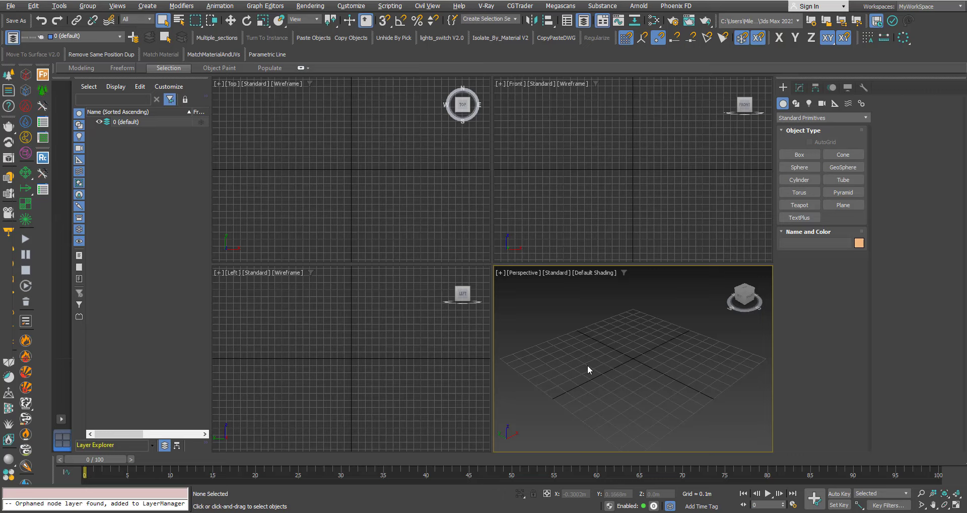
key("m")
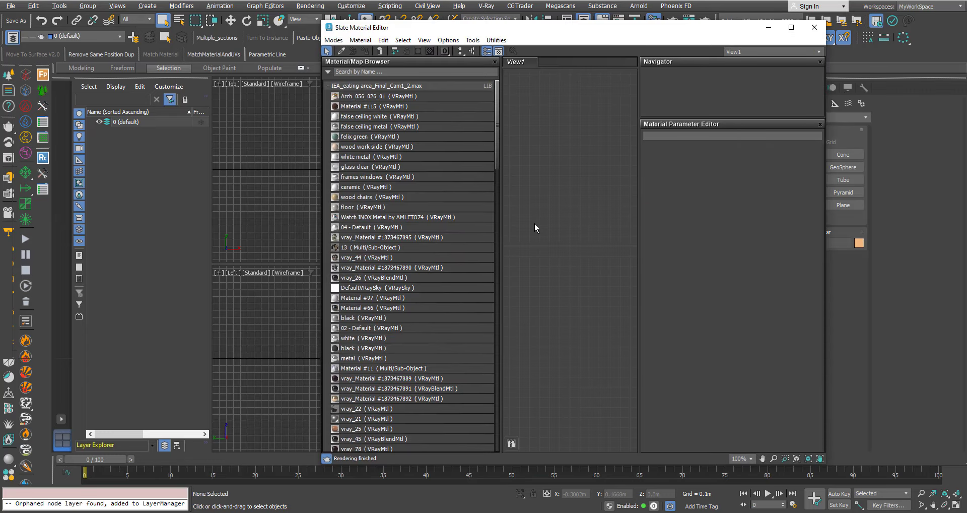
left_click(334, 41)
left_click(526, 164)
left_click(327, 72)
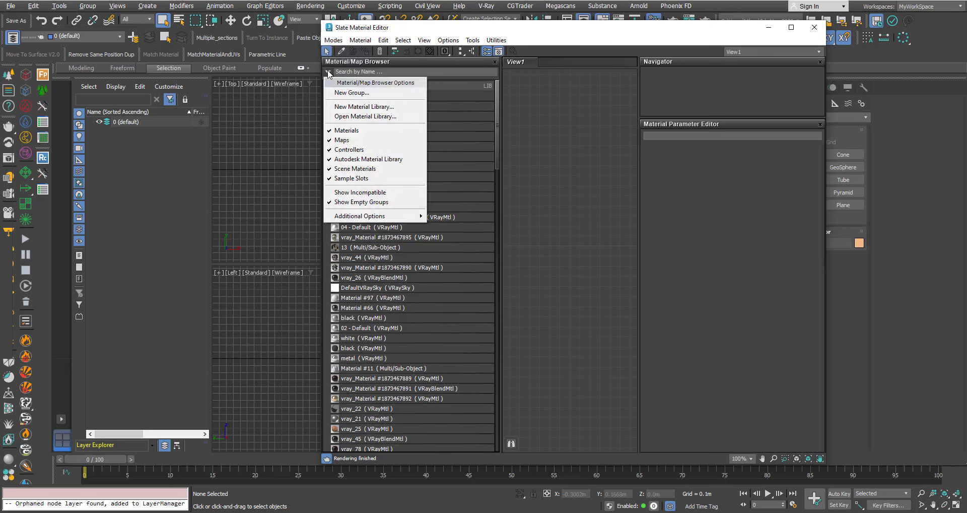
mouse_move(353, 216)
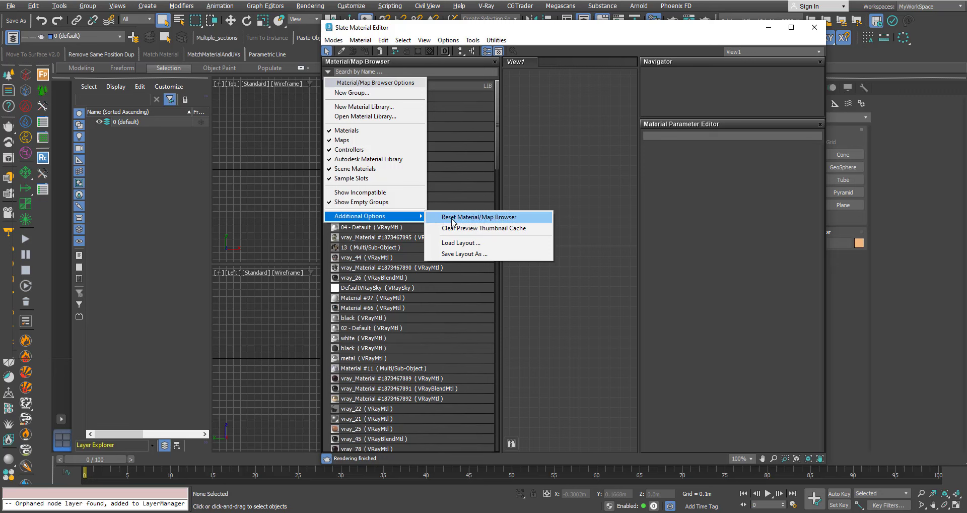
left_click(504, 222)
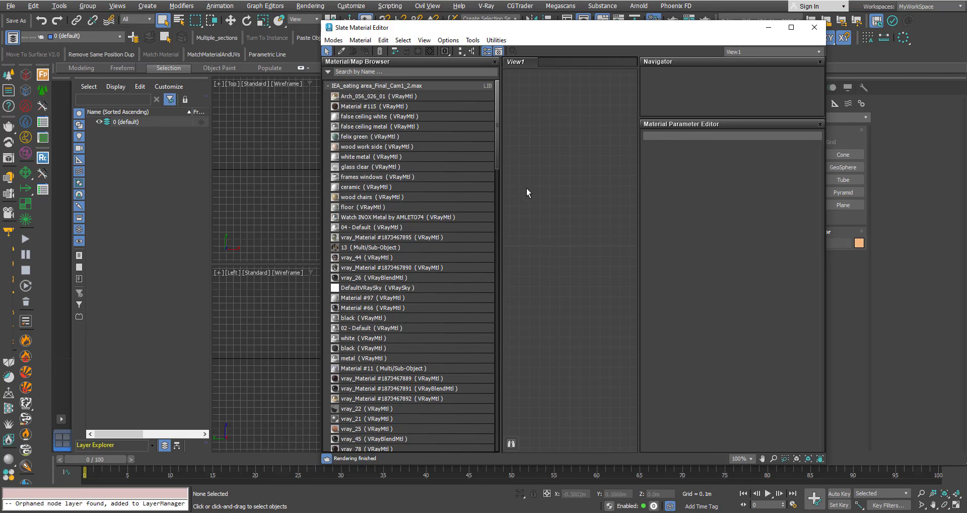
scroll(410, 234, "down", 10)
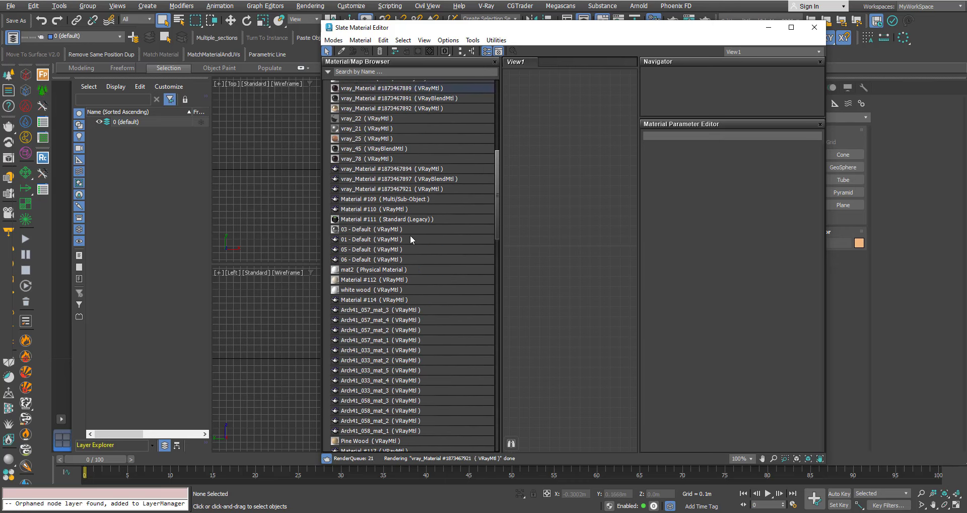
scroll(410, 234, "down", 15)
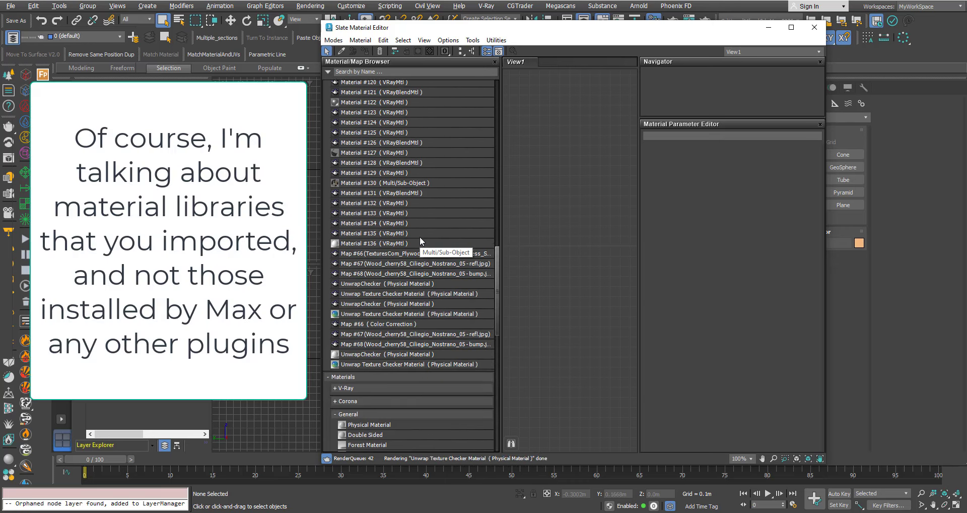
scroll(419, 237, "up", 20)
scroll(385, 132, "up", 2)
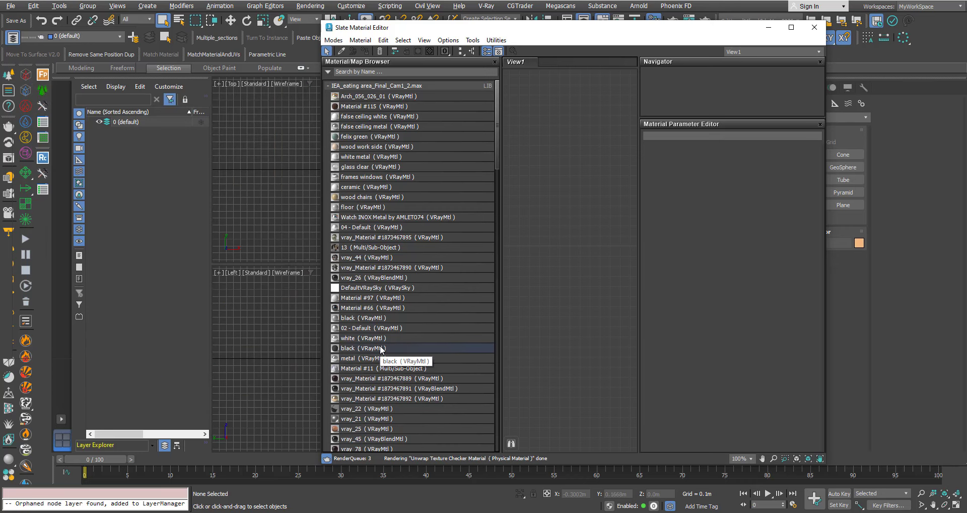
Scroll the browser to DefaultVRaySky and remove it from the IEA_eating area_Final_Cam1_2.max library
left_click(327, 72)
mouse_move(358, 216)
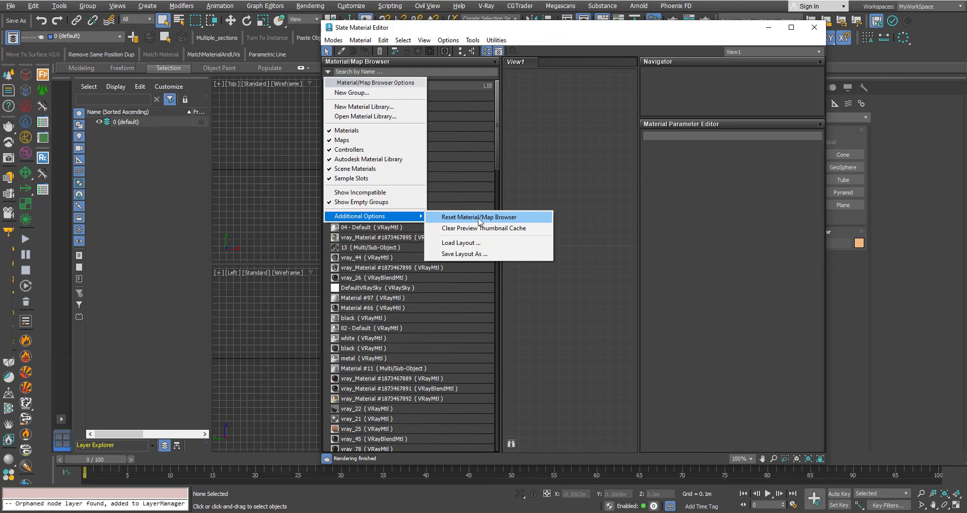
left_click(581, 178)
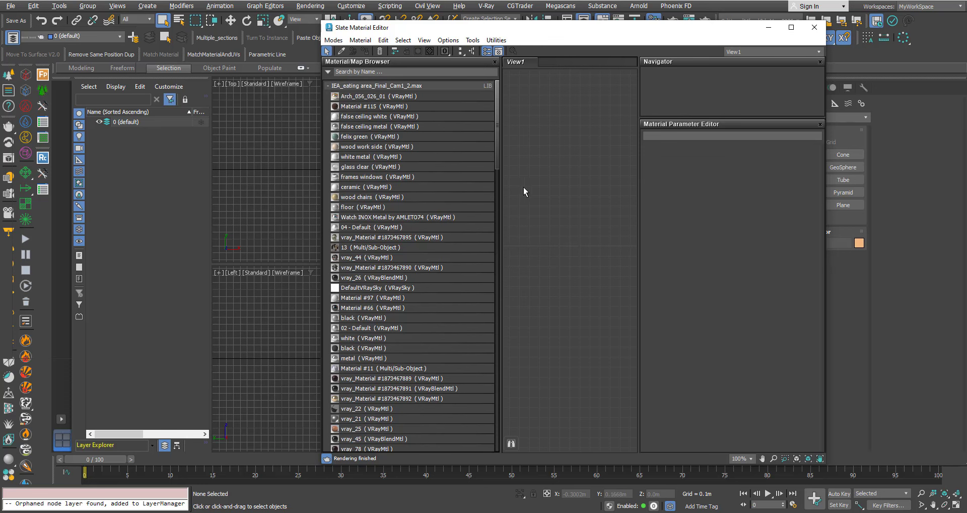
left_click_drag(497, 156, 497, 184)
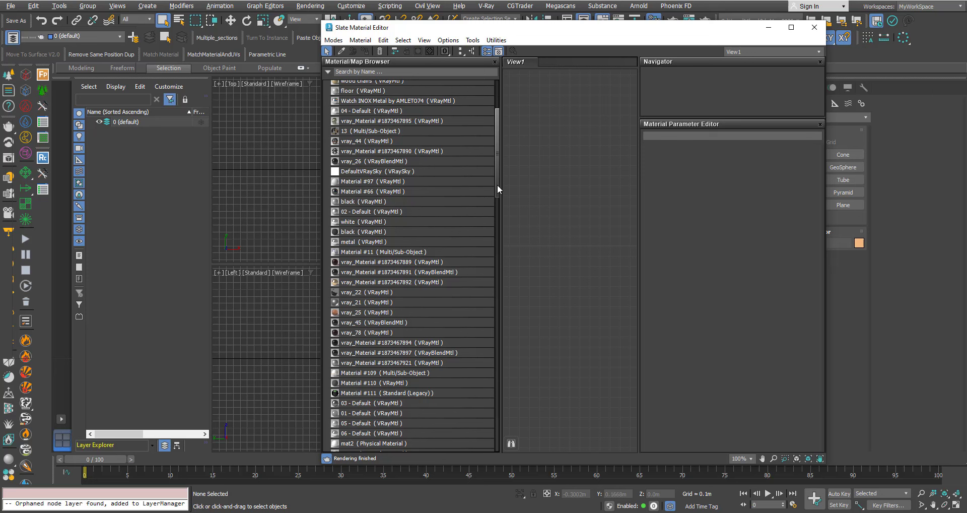
left_click(369, 174)
right_click(368, 176)
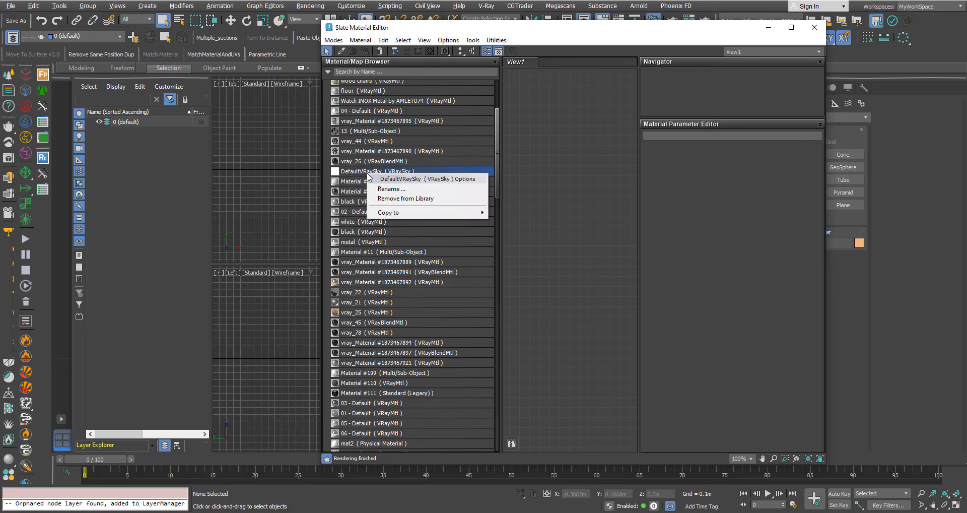
left_click(413, 201)
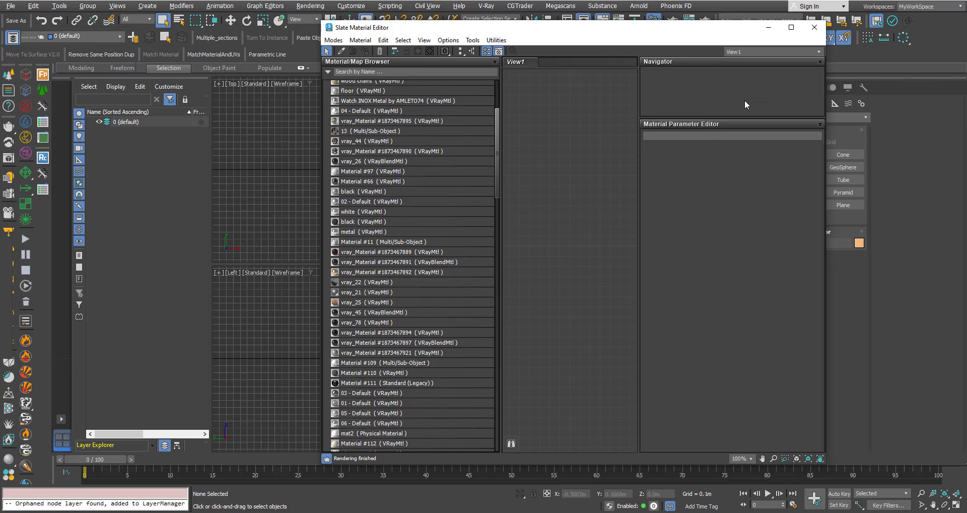
Close the Slate Material Editor and exit 3ds Max to trigger the library-modified prompt
left_click(814, 27)
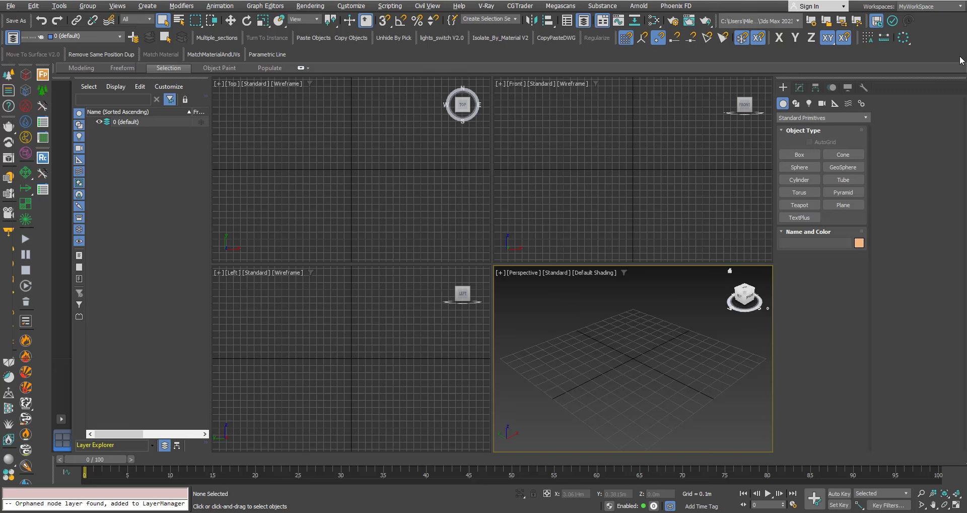
left_click(962, 2)
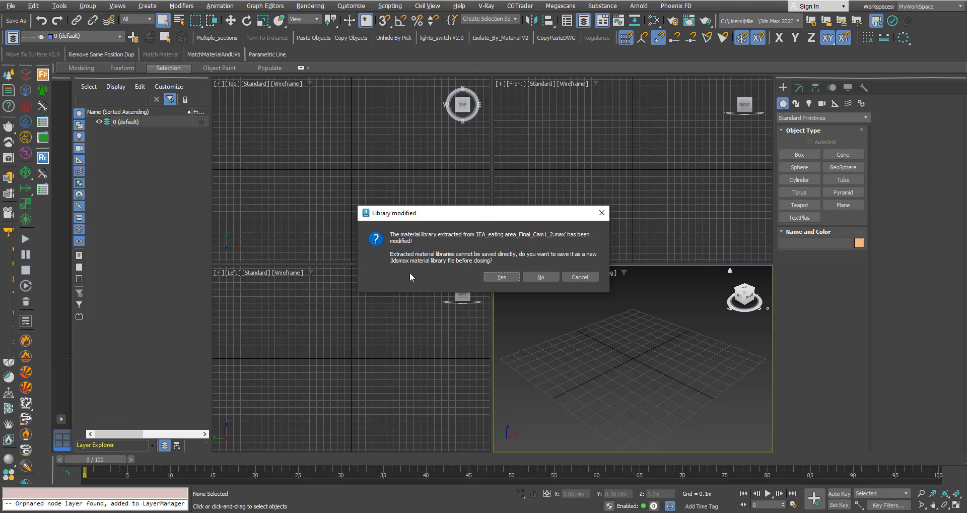
Accept the prompt and export the library as IEA_eating area_Final_Cam1_2_Modified.mat
left_click(504, 277)
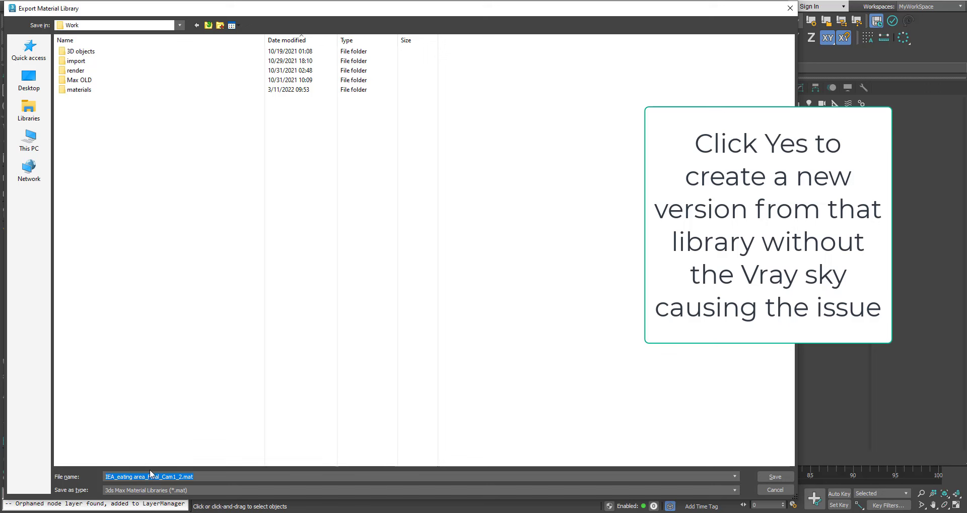
left_click(183, 476)
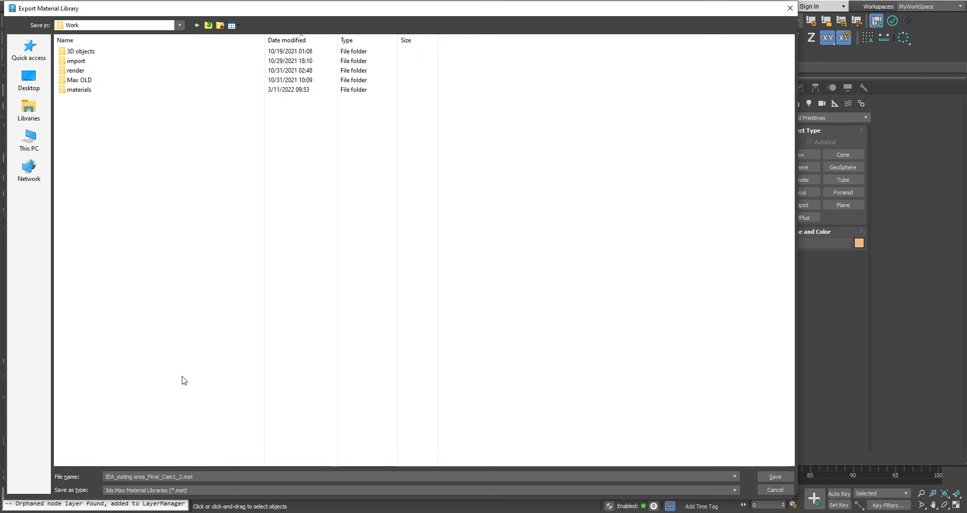
type("_Modified")
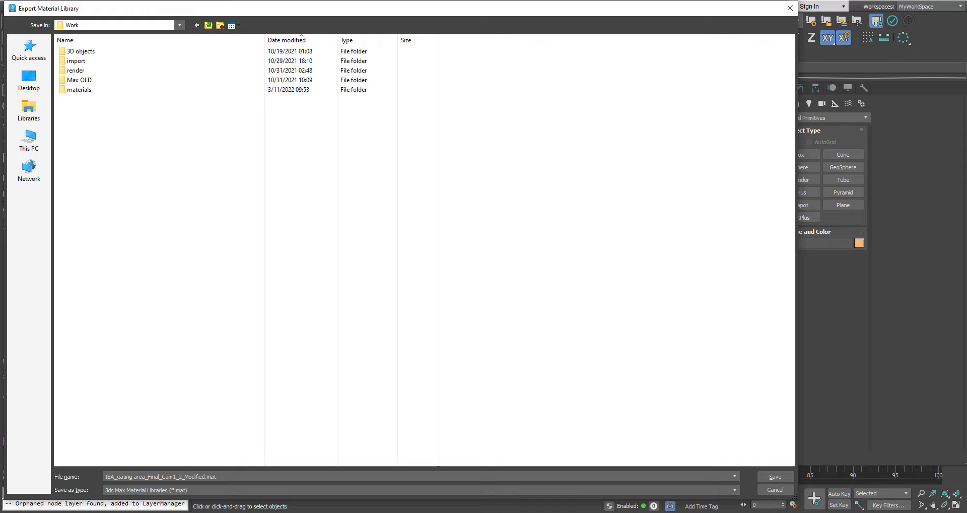
left_click(768, 476)
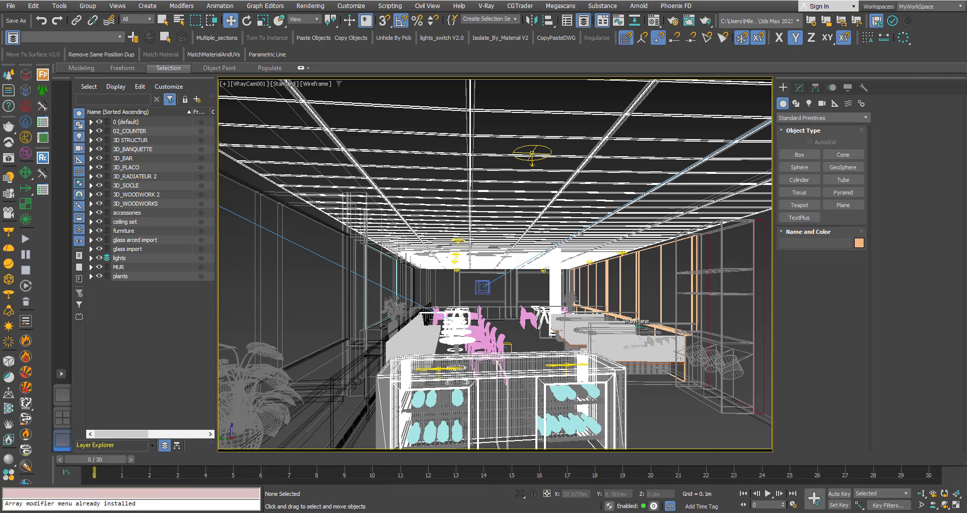
Launch a new 3ds Max 2023 session, show the Layer Explorer, and open the Slate Material Editor
right_click(355, 511)
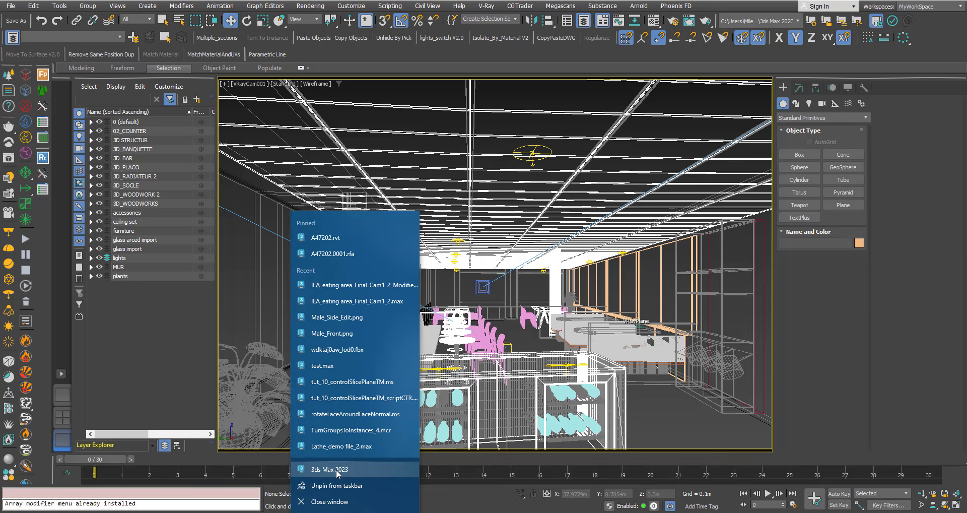
left_click(330, 469)
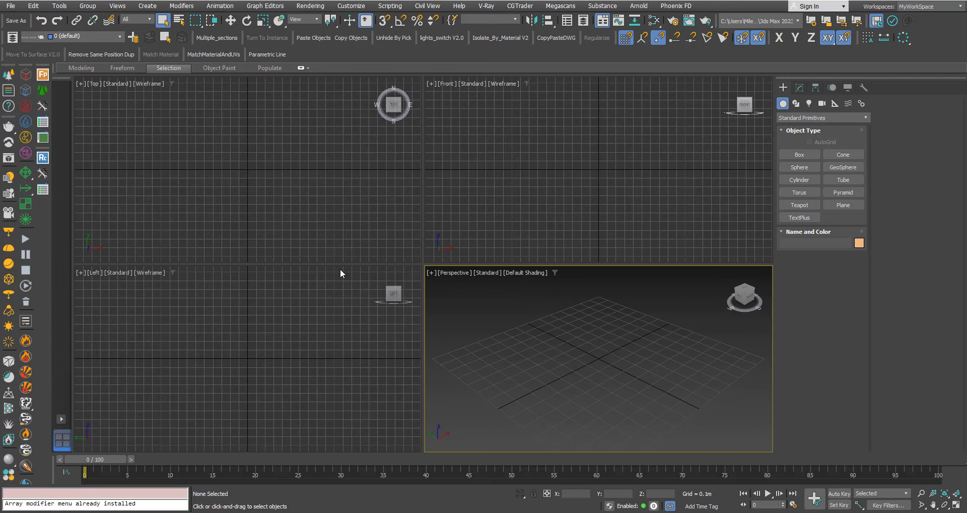
left_click(12, 38)
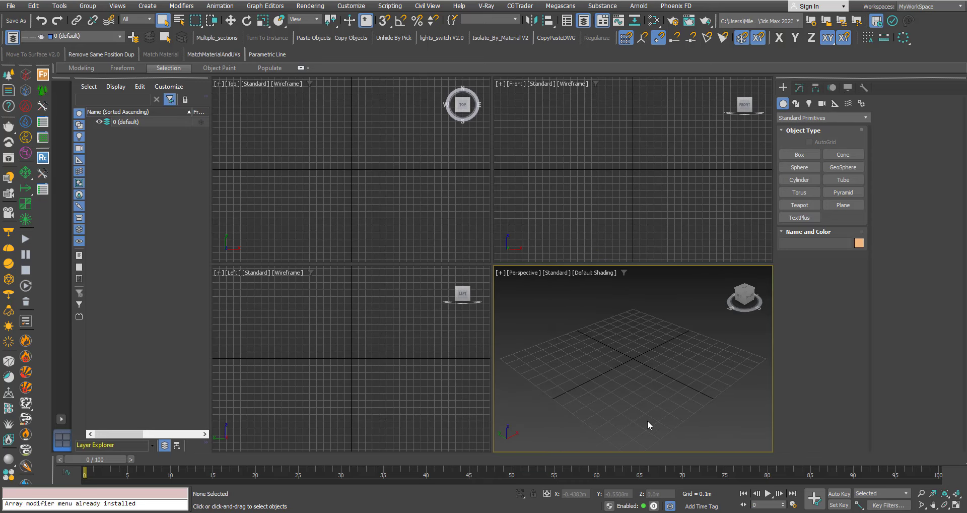
key("m")
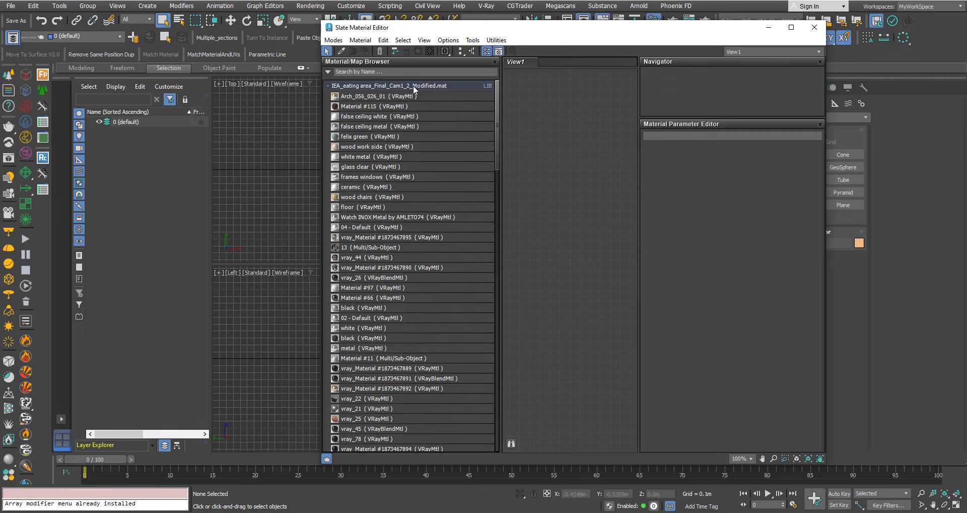
Check that the IEA_eating area_Final_Cam1_2_Modified.mat list lacks DefaultVRaySky, then show the browser's options list
mouse_move(496, 113)
left_mouse_down()
mouse_move(500, 162)
mouse_move(499, 107)
left_mouse_up()
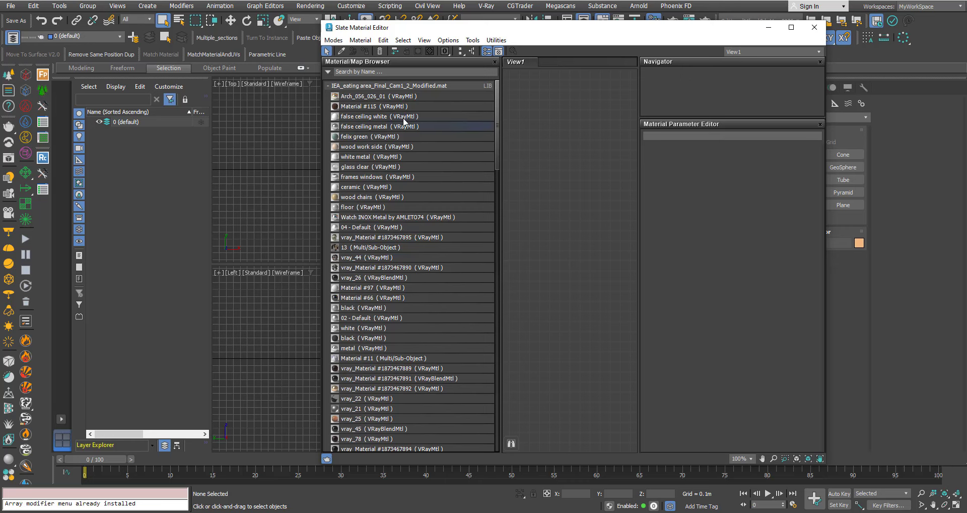
left_click(328, 72)
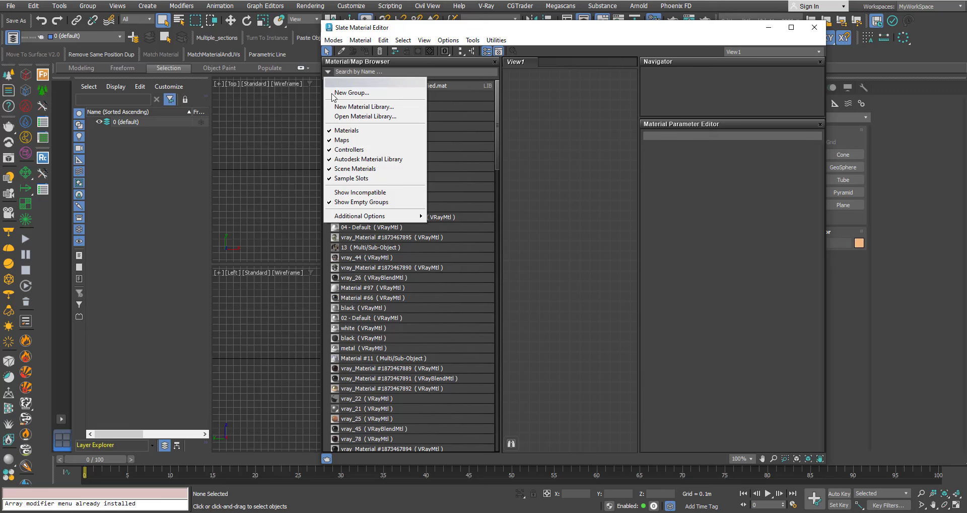
Reset the Material/Map Browser under Additional Options, confirm with Yes, and close the Slate Material Editor
mouse_move(319, 217)
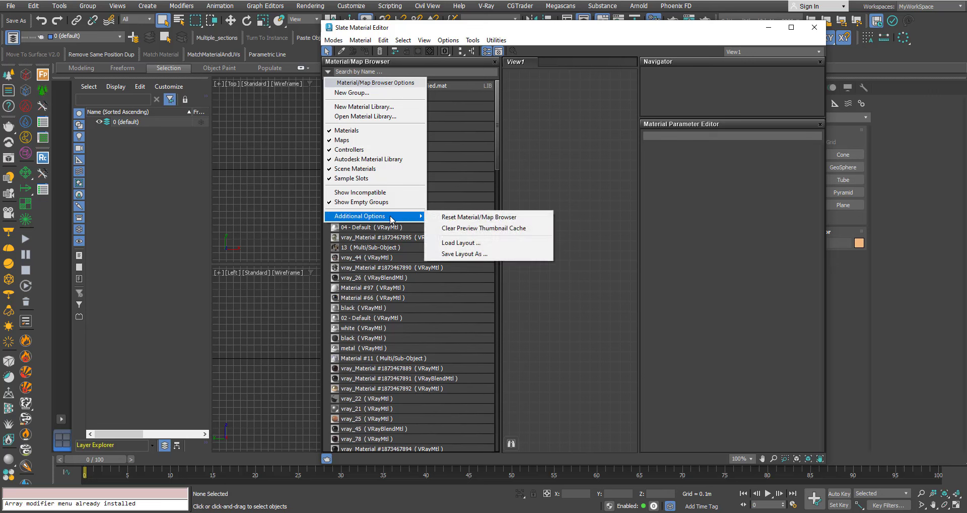
left_click(481, 218)
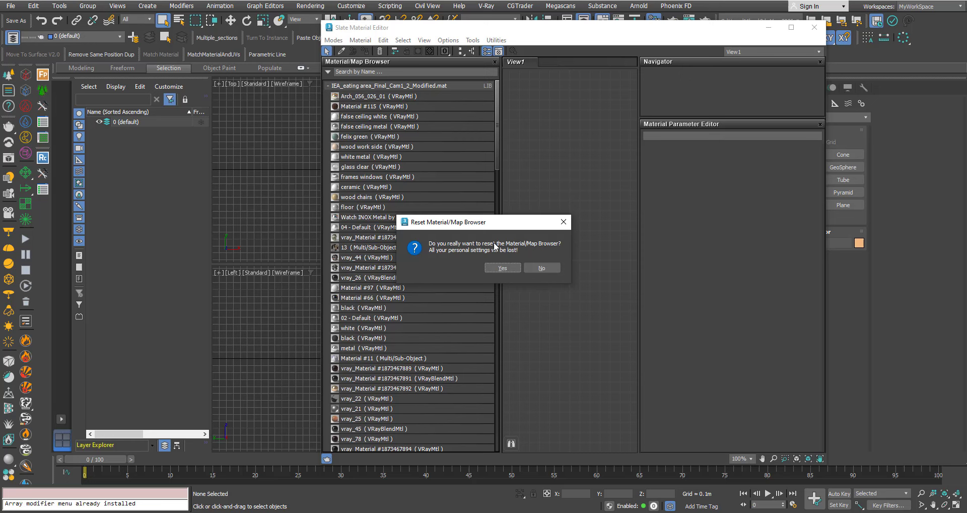
left_click(503, 268)
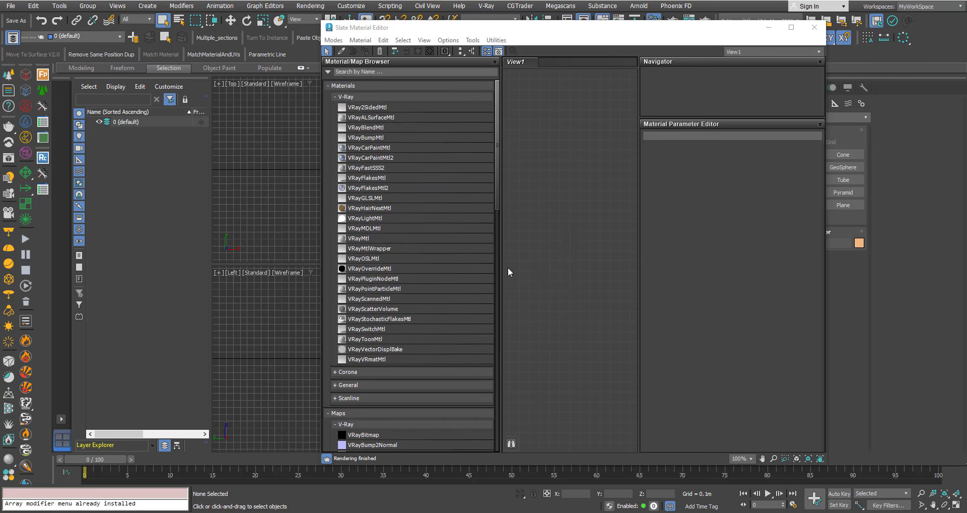
scroll(386, 175, "down", 5)
left_click(813, 27)
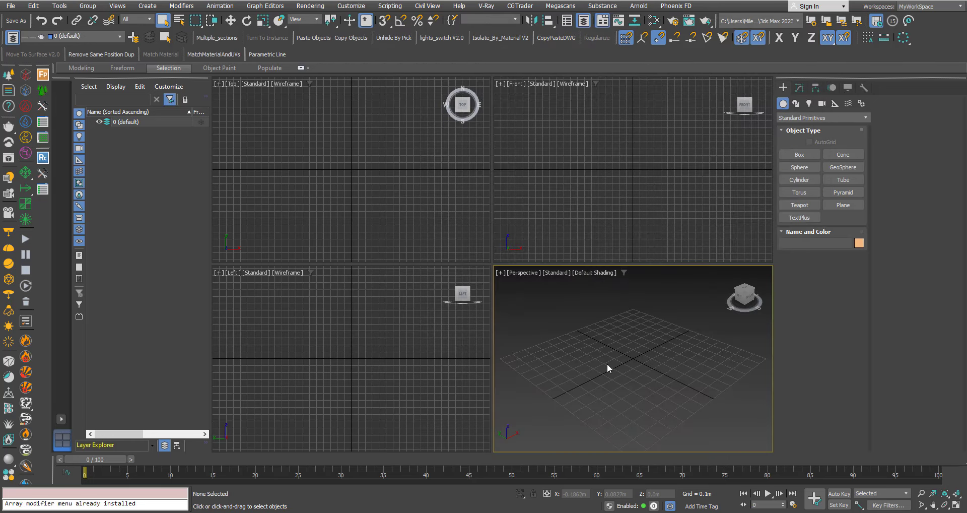